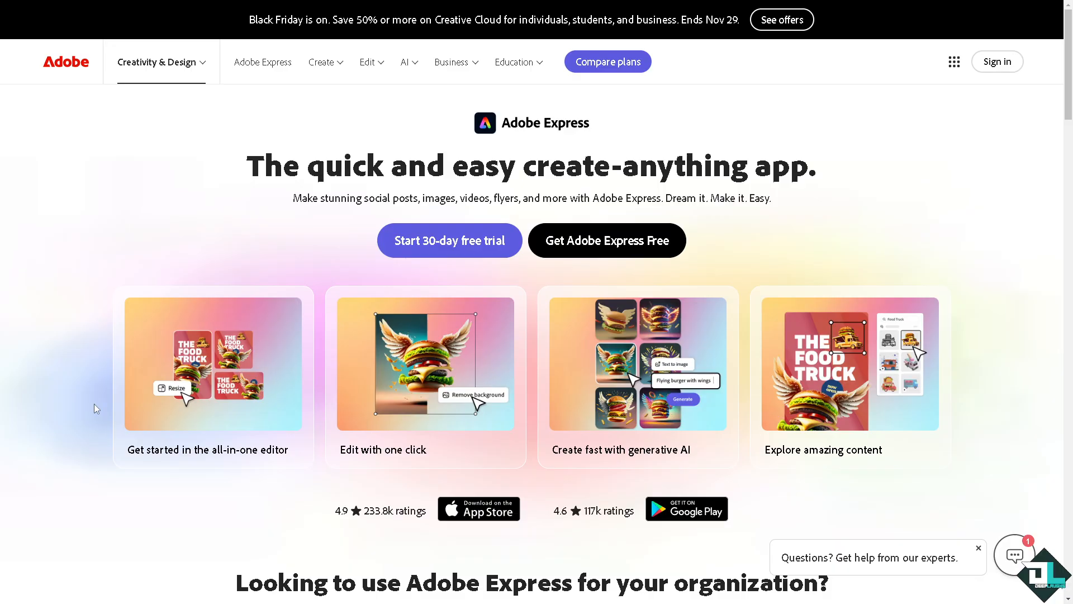
Choose 'Get Adobe Express Free' on the marketing site to reach the sign-in page
{"action": "left_click", "coordinate": [597, 246]}
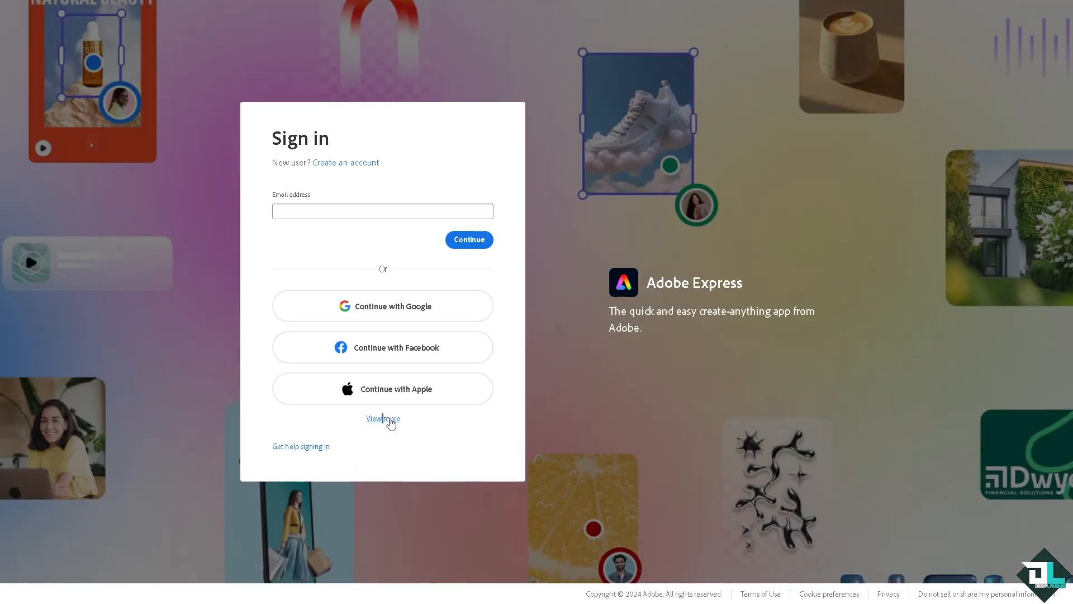
Expand the extra sign-in options and switch to creating a new account
{"action": "left_click", "coordinate": [391, 423]}
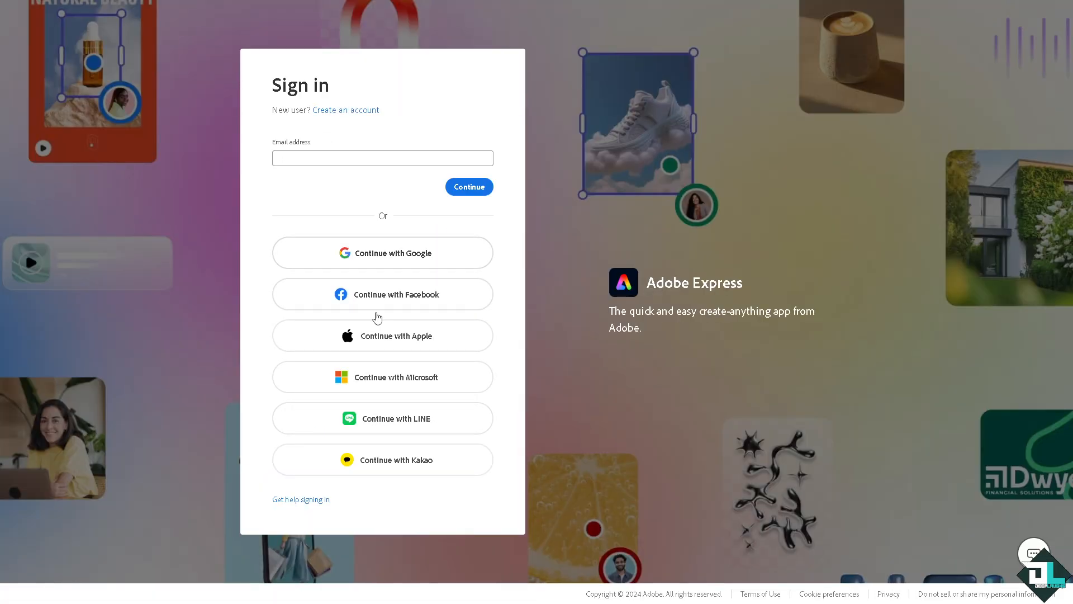
{"action": "left_click", "coordinate": [353, 111]}
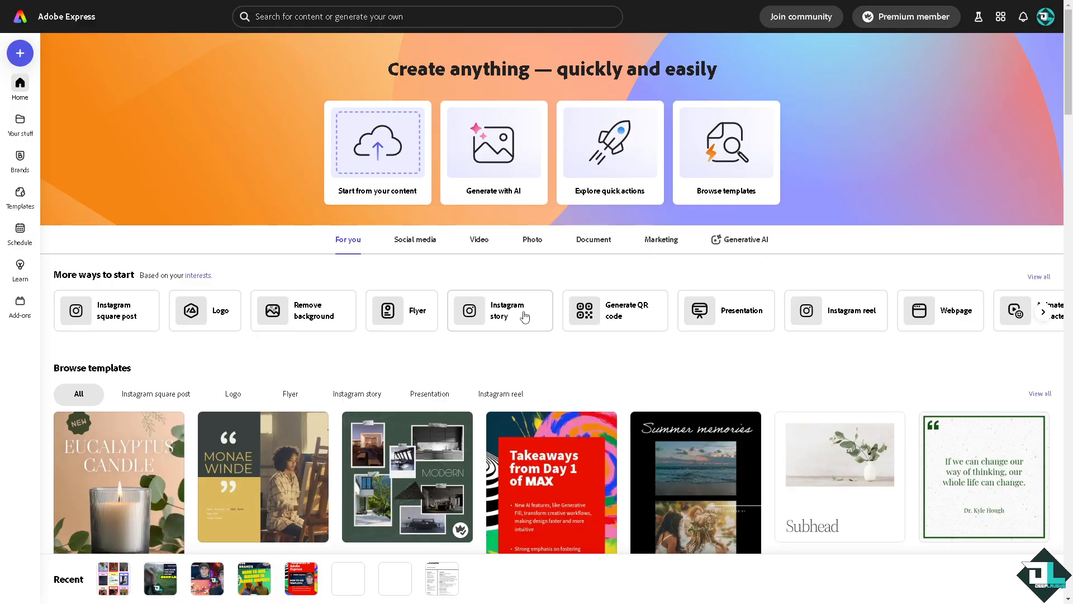
Start a blank presentation and preview the LEAGUE Multicolor Typeface Launch template
{"action": "left_click", "coordinate": [724, 317]}
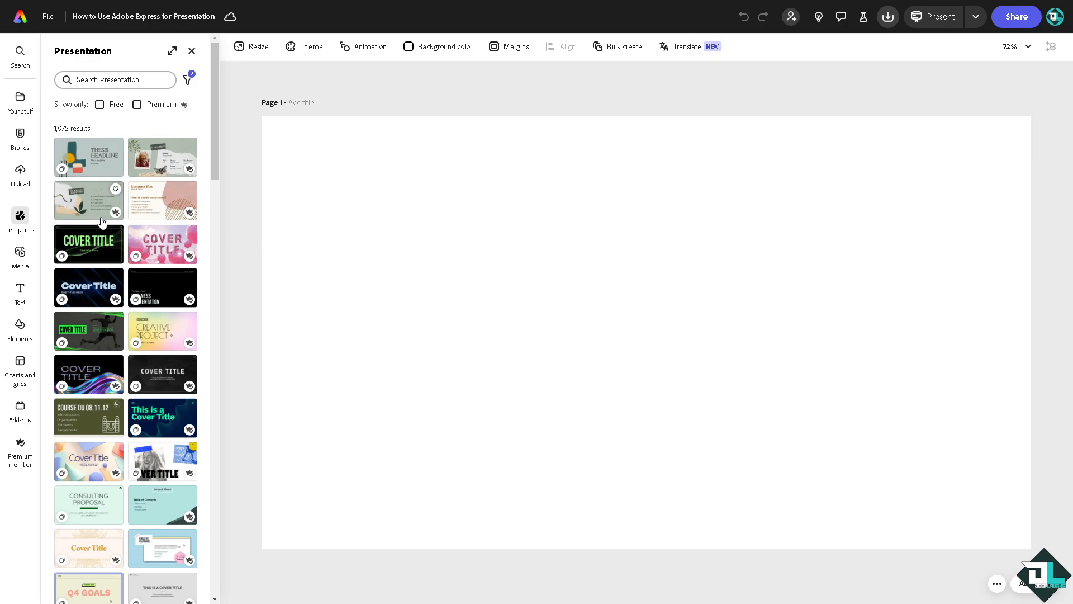
{"action": "scroll", "coordinate": [106, 302], "scroll_direction": "down", "scroll_amount": 2}
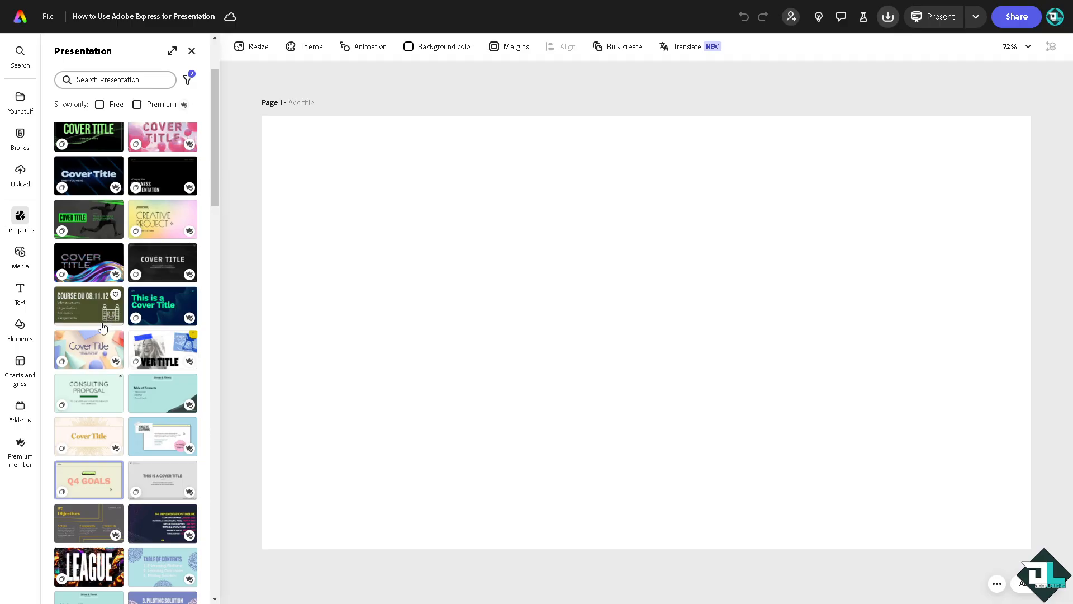
{"action": "scroll", "coordinate": [103, 327], "scroll_direction": "down", "scroll_amount": 3}
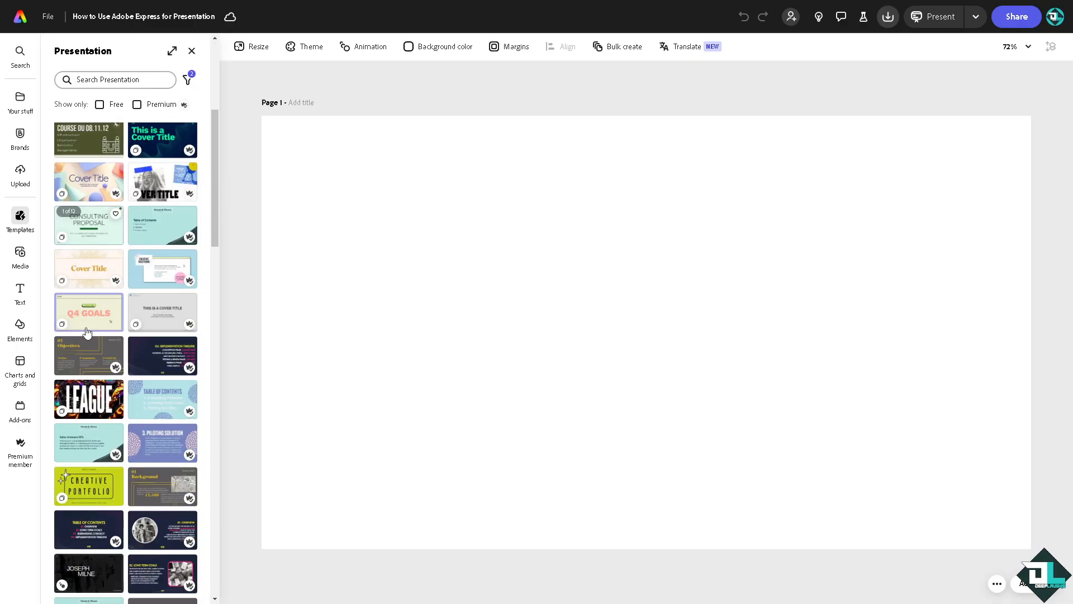
{"action": "left_click", "coordinate": [100, 409]}
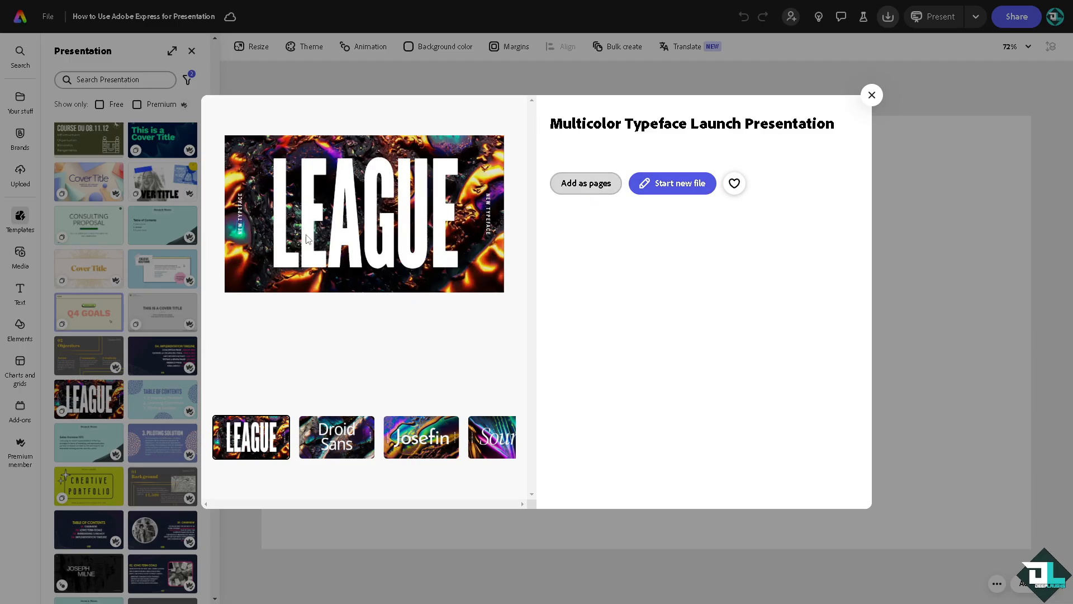
Add the template's slides as pages after blank page 1, leaving page transitions off
{"action": "left_click", "coordinate": [604, 194]}
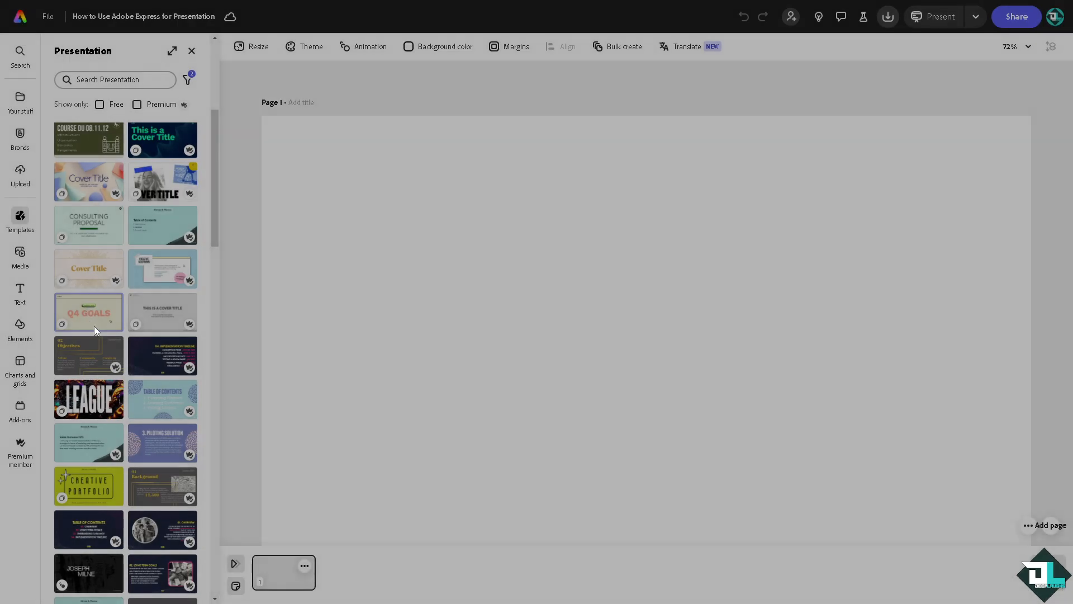
{"action": "scroll", "coordinate": [114, 358], "scroll_direction": "down", "scroll_amount": 4}
{"action": "scroll", "coordinate": [114, 358], "scroll_direction": "down", "scroll_amount": 4}
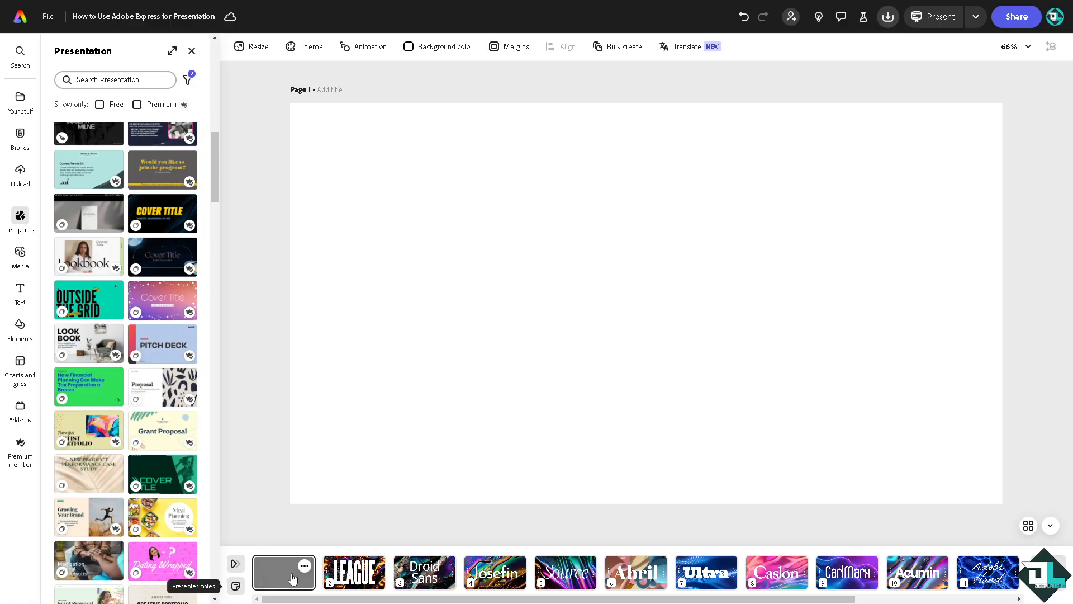
{"action": "left_click", "coordinate": [235, 565]}
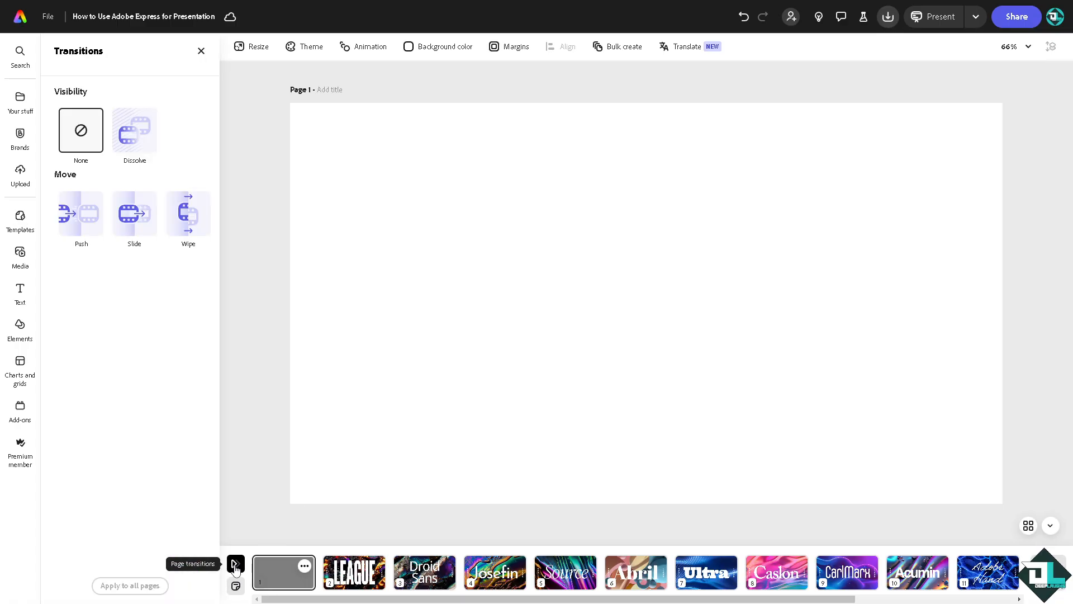
{"action": "left_click", "coordinate": [235, 565]}
Show the LEAGUE slide as page 2, select its glowing background and list its layers
{"action": "left_click", "coordinate": [353, 572]}
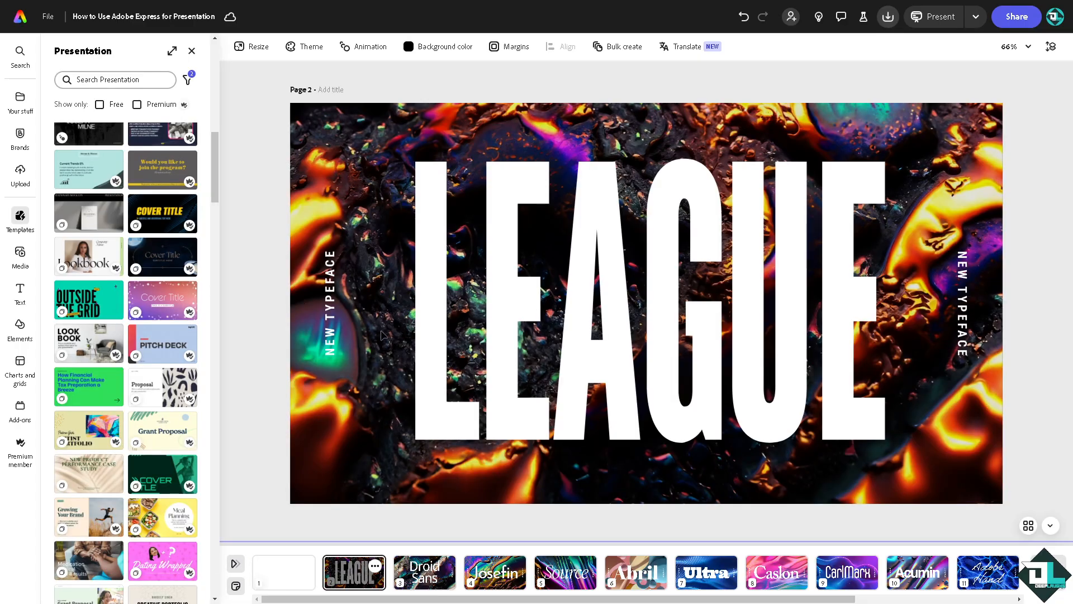
{"action": "left_click", "coordinate": [360, 389]}
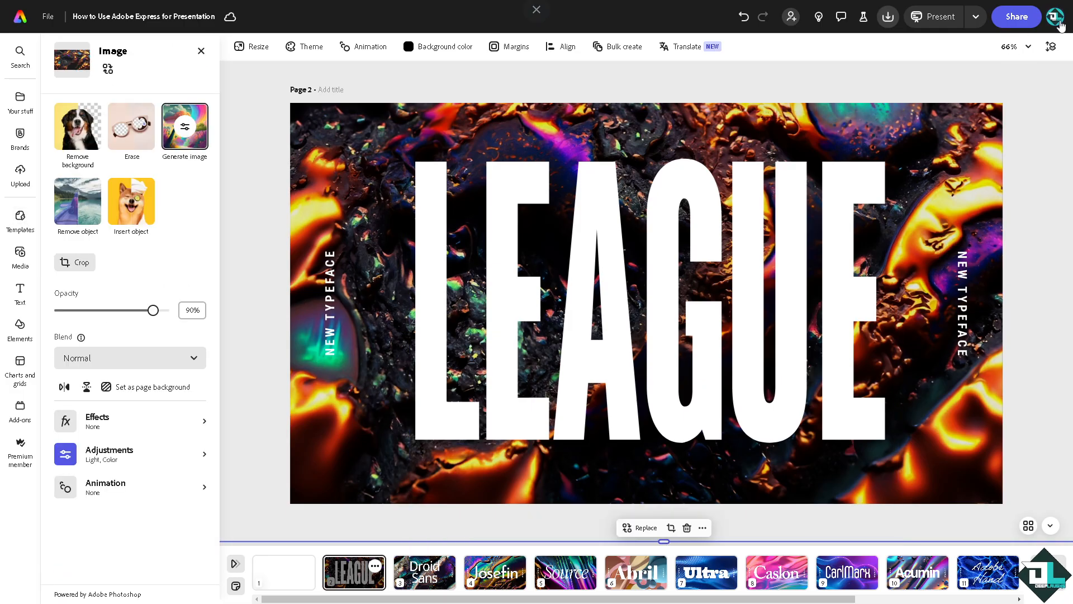
{"action": "left_click", "coordinate": [1051, 46]}
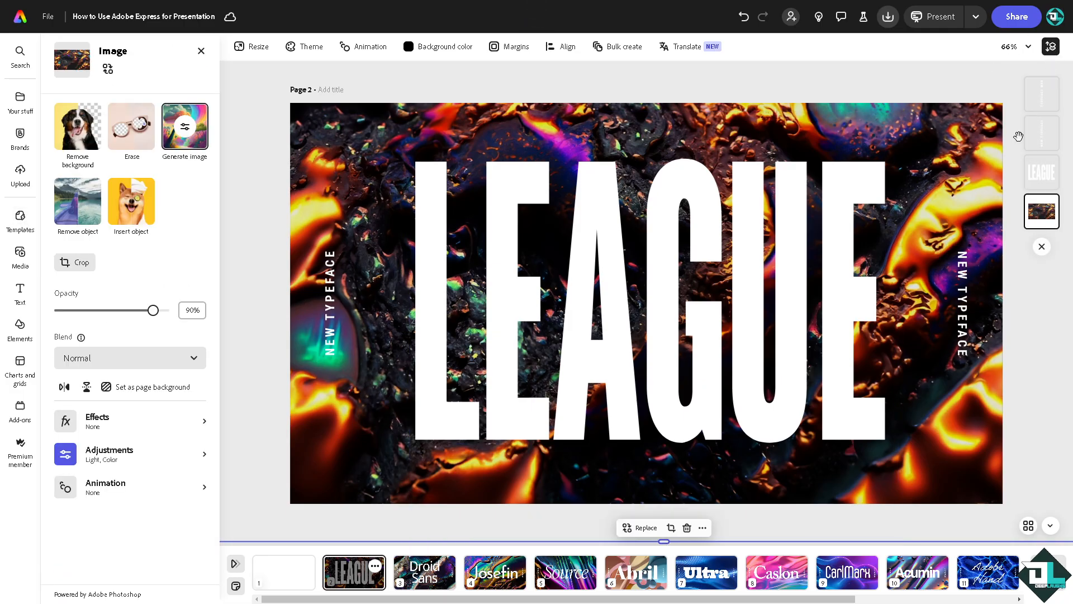
Try pasting new wording into the LEAGUE heading, then undo back to the original
{"action": "double_click", "coordinate": [423, 318]}
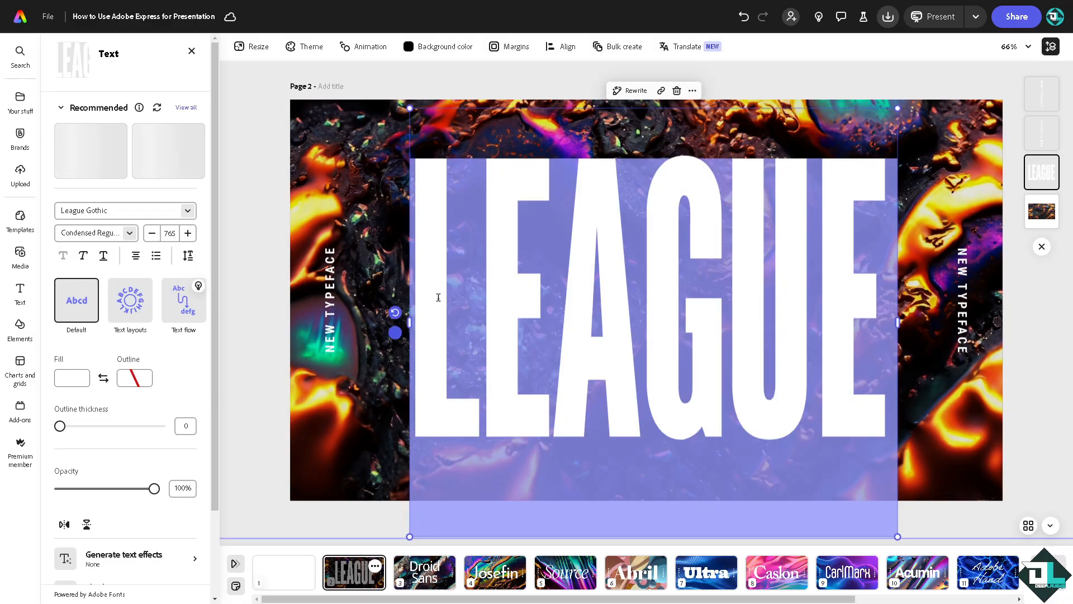
{"action": "type", "text": "Presentation"}
{"action": "left_click", "coordinate": [476, 263]}
{"action": "left_click", "coordinate": [463, 255]}
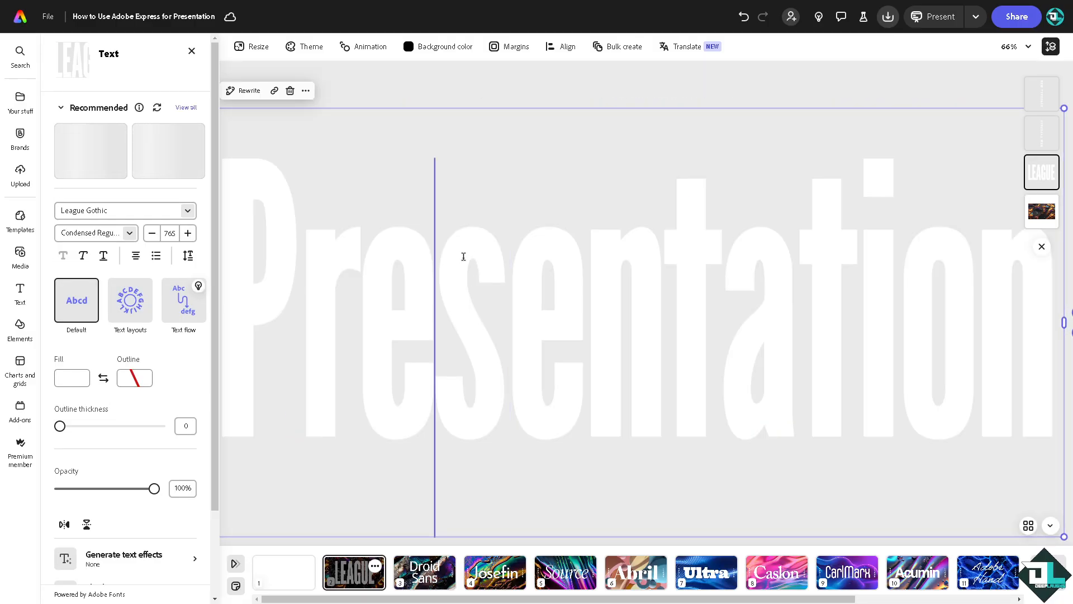
{"action": "key", "text": "ctrl+a"}
{"action": "key", "text": "ctrl+c"}
{"action": "left_click", "coordinate": [253, 46]}
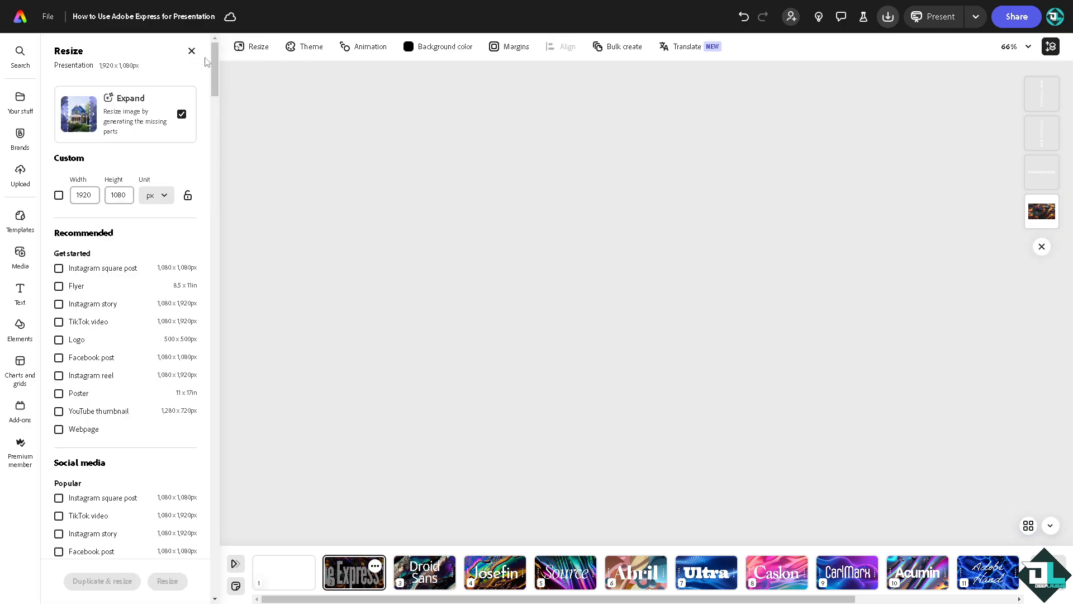
{"action": "left_click", "coordinate": [192, 51]}
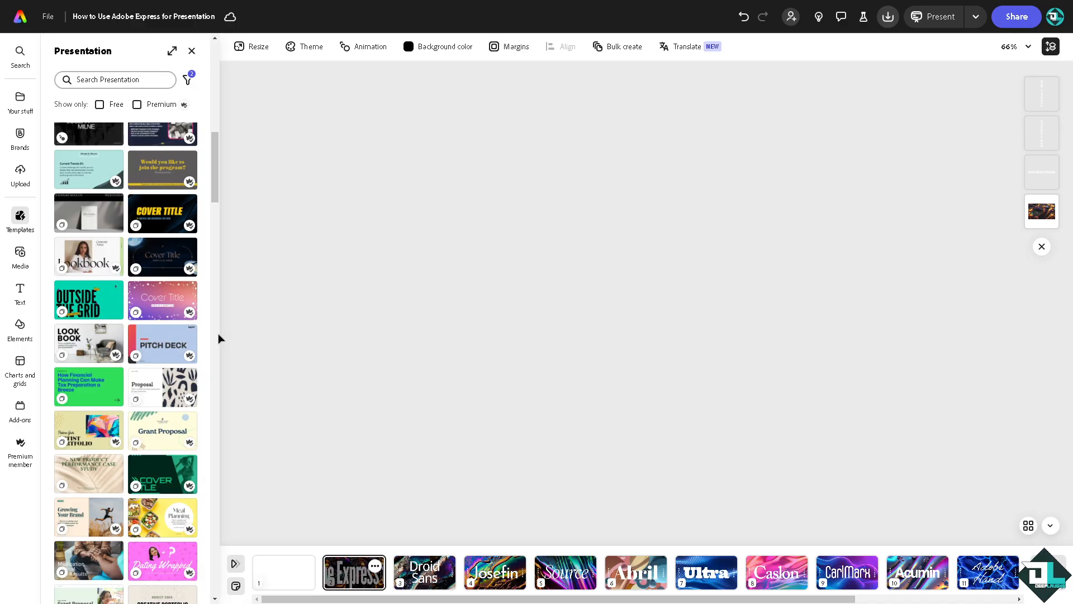
{"action": "key", "text": "ctrl+z"}
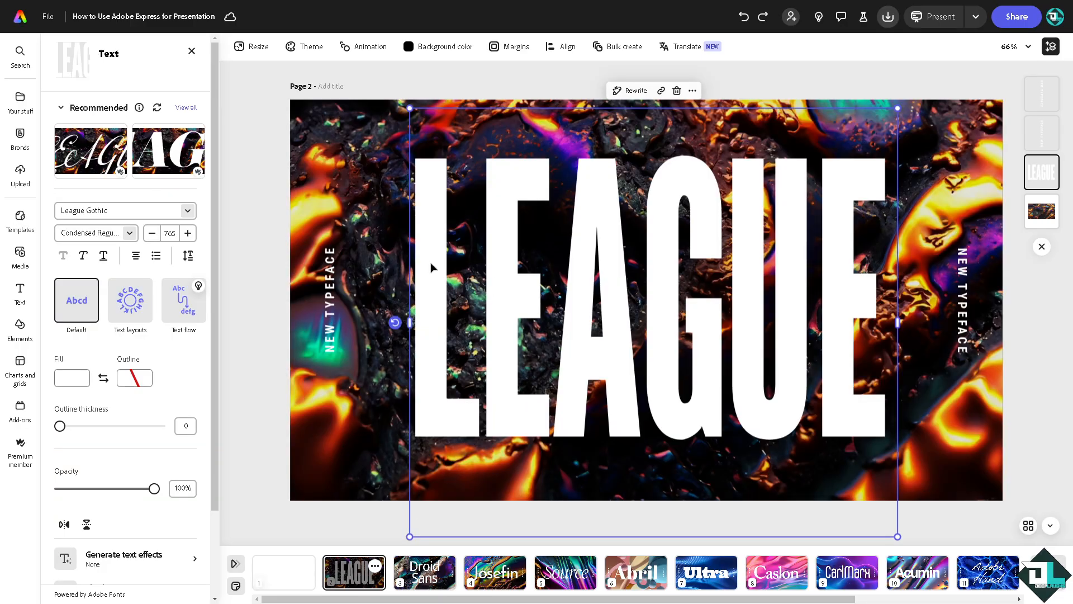
Shrink the LEAGUE heading to size 118 and shift it and the background up-left
{"action": "left_click_drag", "start_coordinate": [410, 537], "coordinate": [754, 233]}
{"action": "left_click_drag", "start_coordinate": [810, 162], "coordinate": [489, 228]}
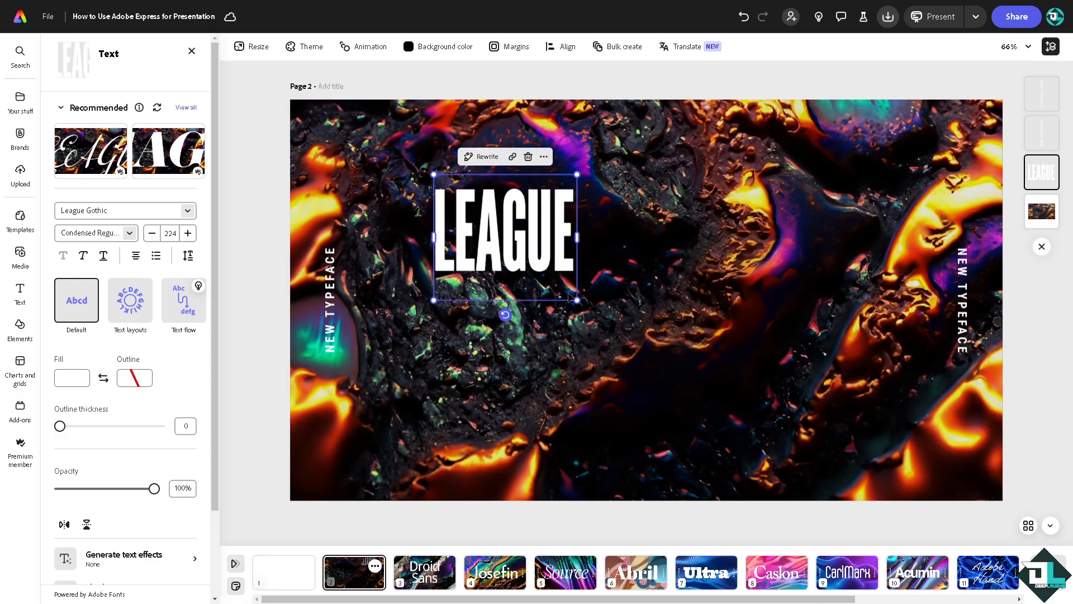
{"action": "left_click", "coordinate": [533, 270]}
{"action": "left_click_drag", "start_coordinate": [533, 270], "coordinate": [491, 241]}
{"action": "left_click", "coordinate": [491, 241]}
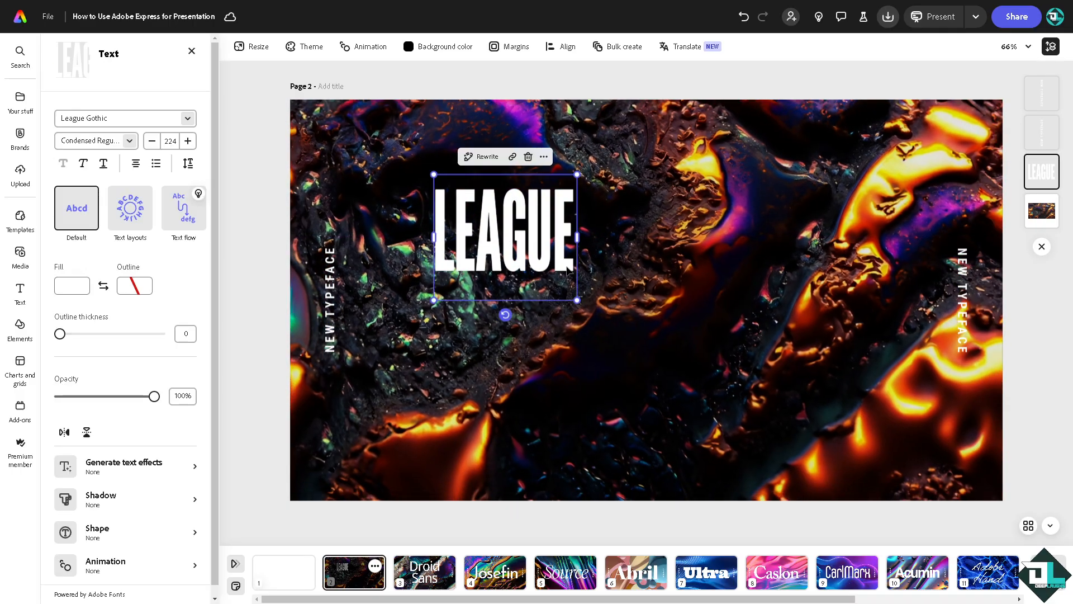
{"action": "left_click_drag", "start_coordinate": [577, 301], "coordinate": [509, 241]}
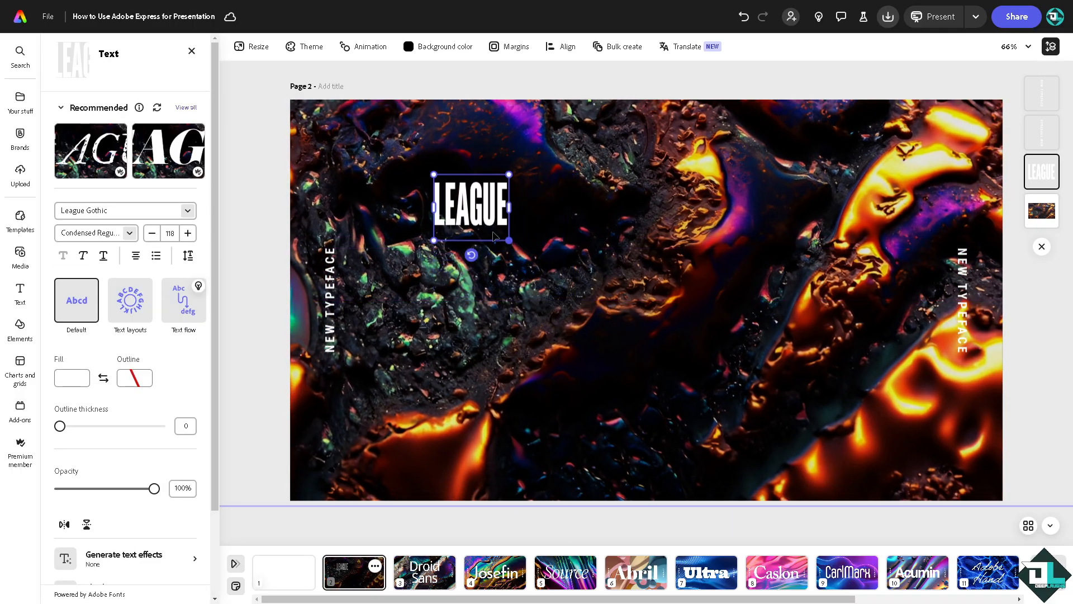
Replace LEAGUE with 'How to Use Adobe Express for Presentation' on one centred line
{"action": "double_click", "coordinate": [478, 212]}
{"action": "key", "text": "ctrl+v"}
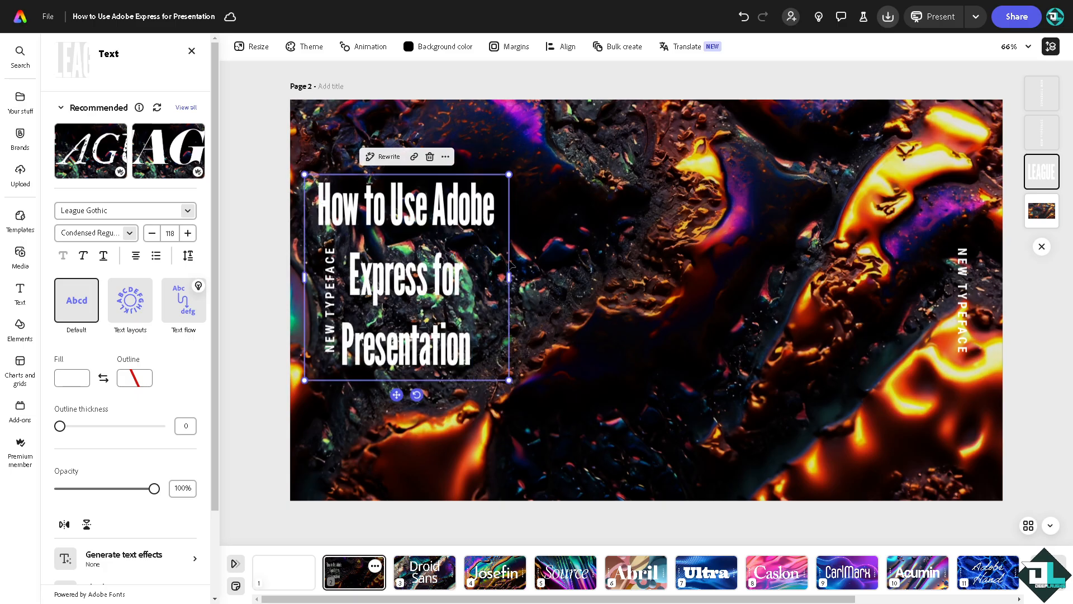
{"action": "left_click_drag", "start_coordinate": [509, 278], "coordinate": [796, 261]}
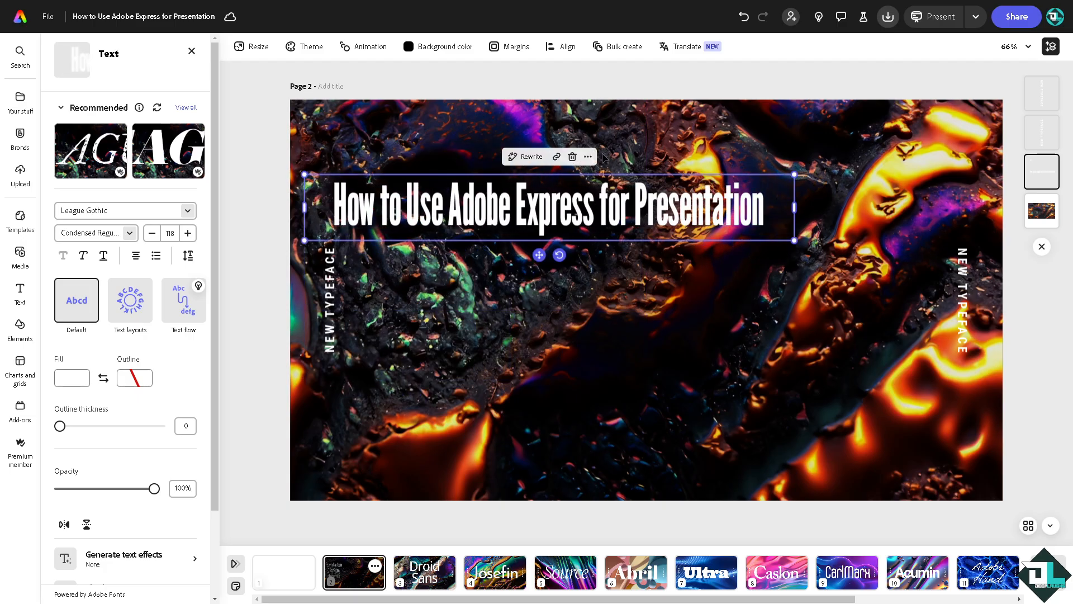
{"action": "left_click_drag", "start_coordinate": [558, 210], "coordinate": [672, 233]}
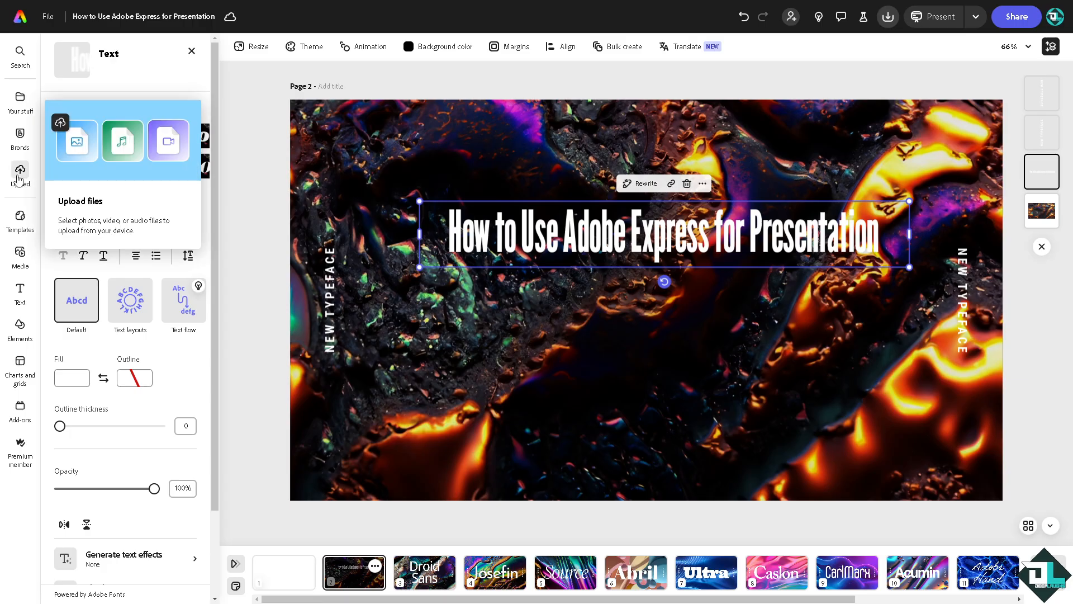
Add the brand logo from the brand kit, enlarge it and place it on the slide's right
{"action": "left_click", "coordinate": [21, 136]}
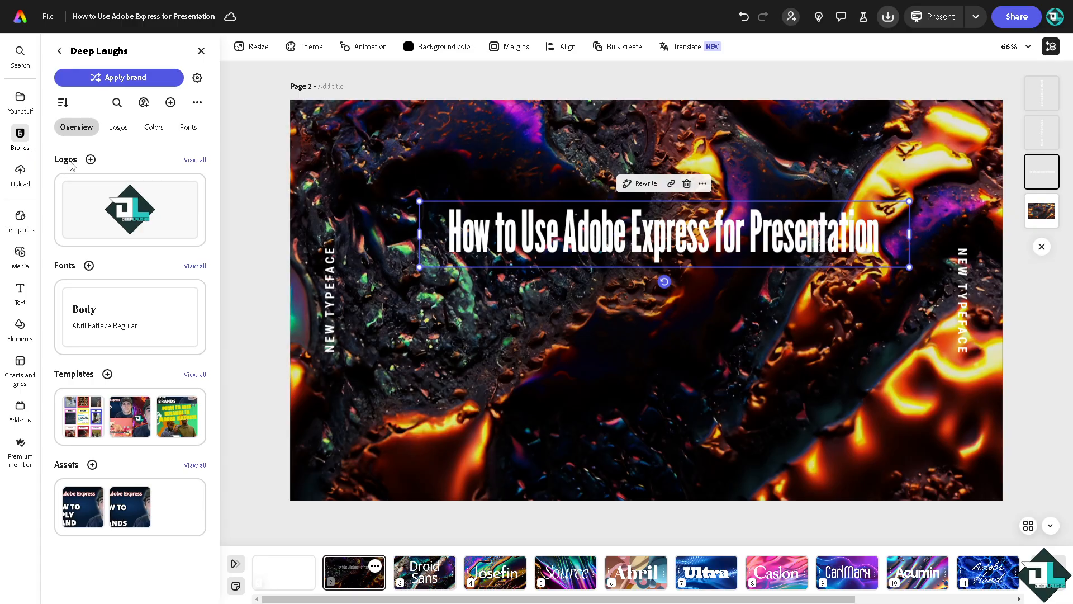
{"action": "left_click", "coordinate": [136, 207]}
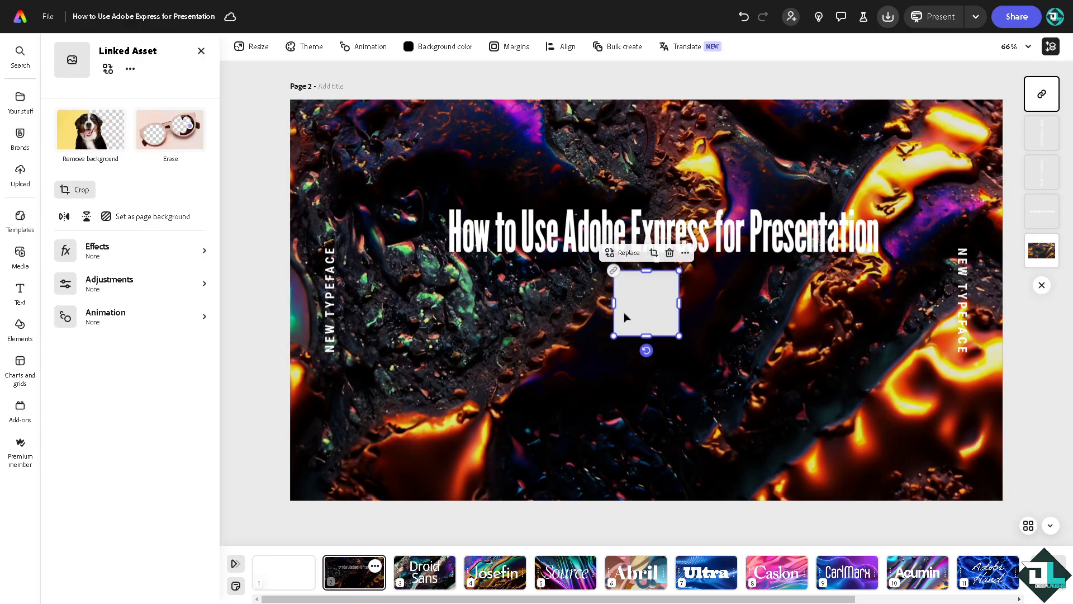
{"action": "left_click_drag", "start_coordinate": [678, 337], "coordinate": [813, 470]}
{"action": "left_click_drag", "start_coordinate": [760, 373], "coordinate": [892, 389]}
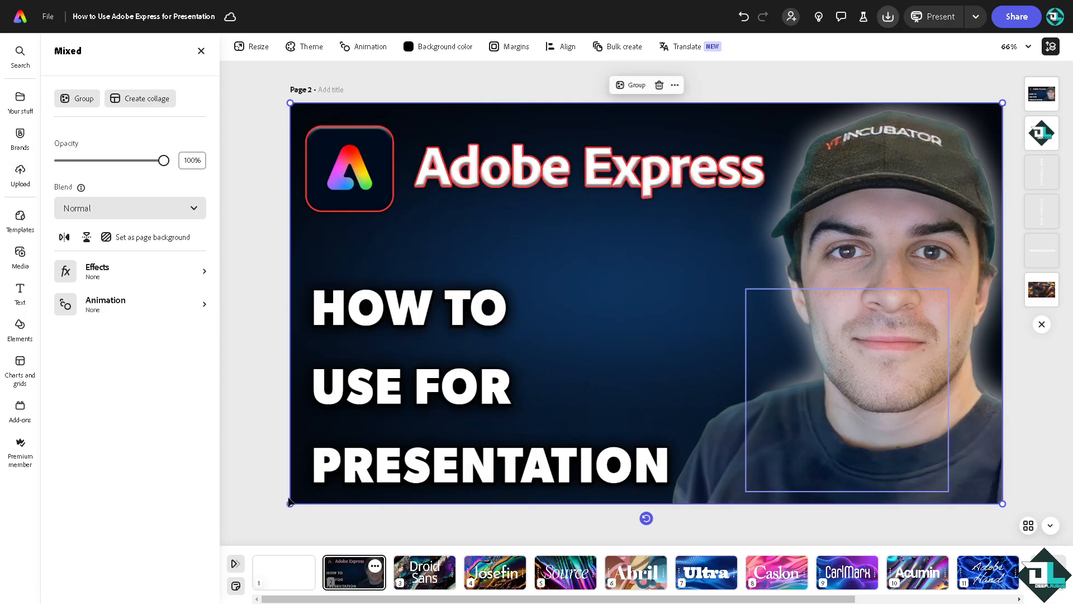
Scale down the full-page Adobe Express thumbnail and centre it beneath the title
{"action": "left_click_drag", "start_coordinate": [289, 503], "coordinate": [700, 273]}
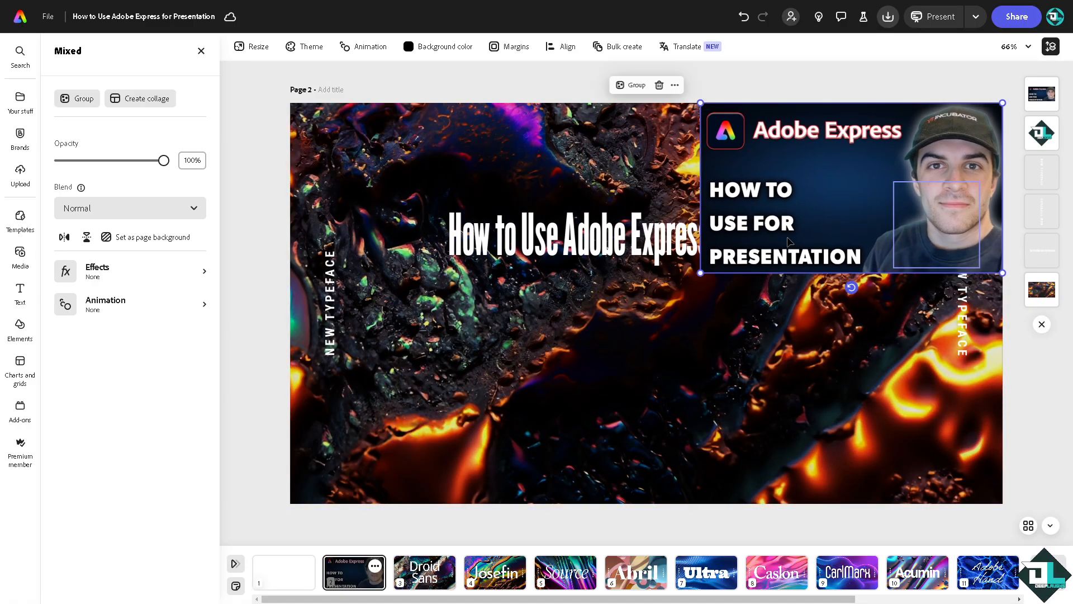
{"action": "left_click_drag", "start_coordinate": [750, 212], "coordinate": [502, 370]}
{"action": "left_click_drag", "start_coordinate": [765, 426], "coordinate": [882, 455]}
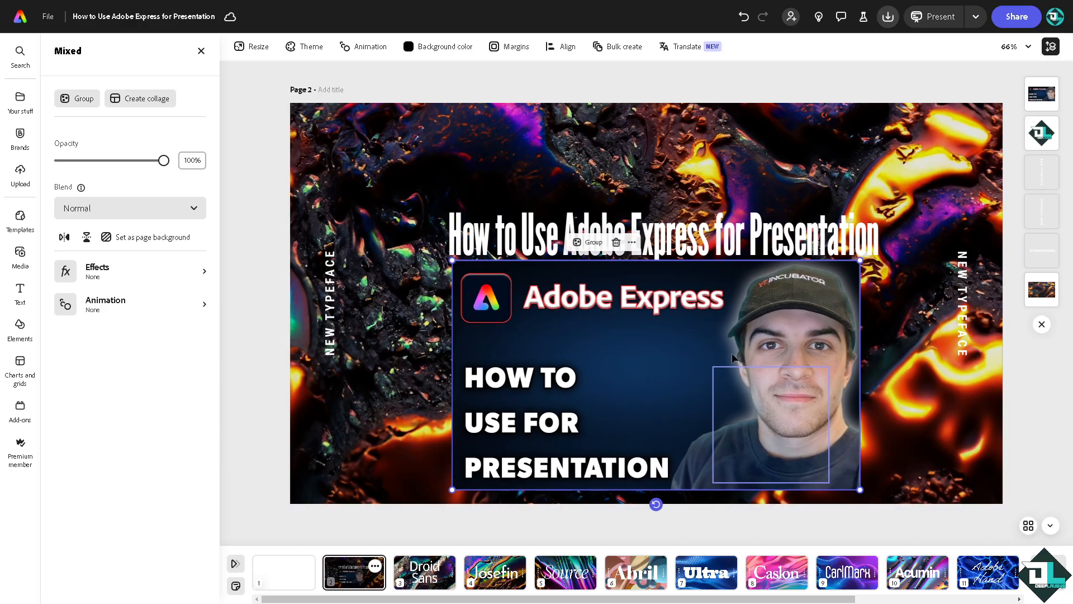
{"action": "left_click_drag", "start_coordinate": [732, 353], "coordinate": [732, 354]}
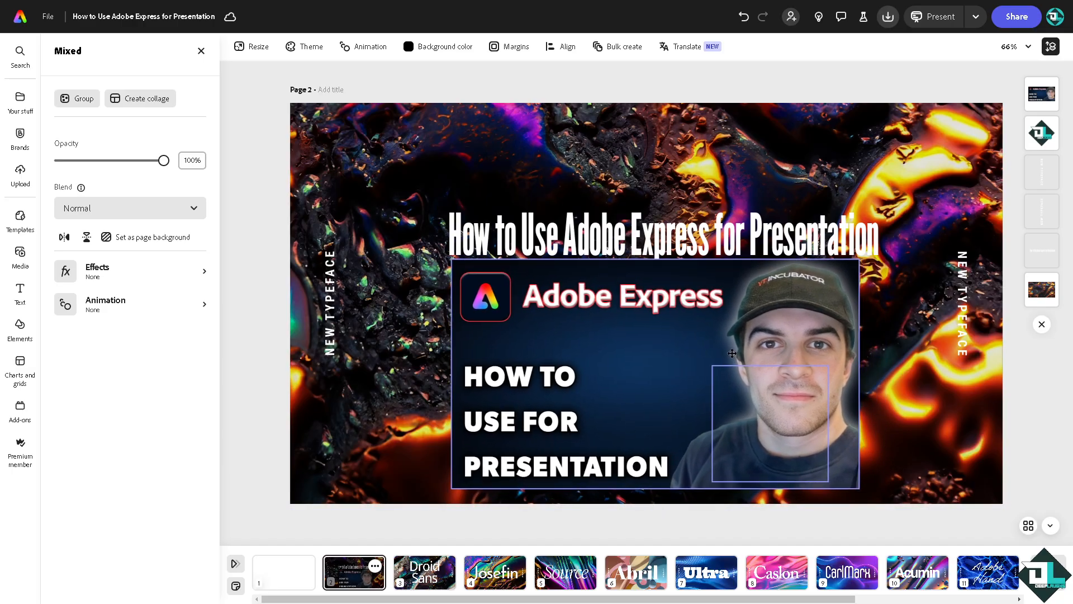
{"action": "left_click", "coordinate": [497, 240]}
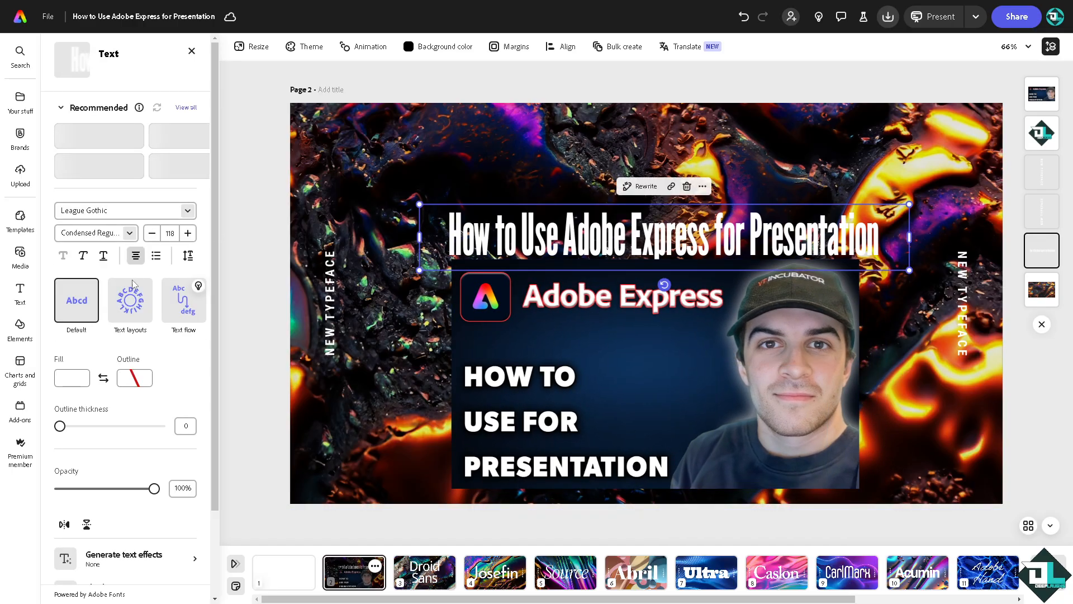
Give the title a black outline with thickness 57
{"action": "left_click", "coordinate": [133, 385]}
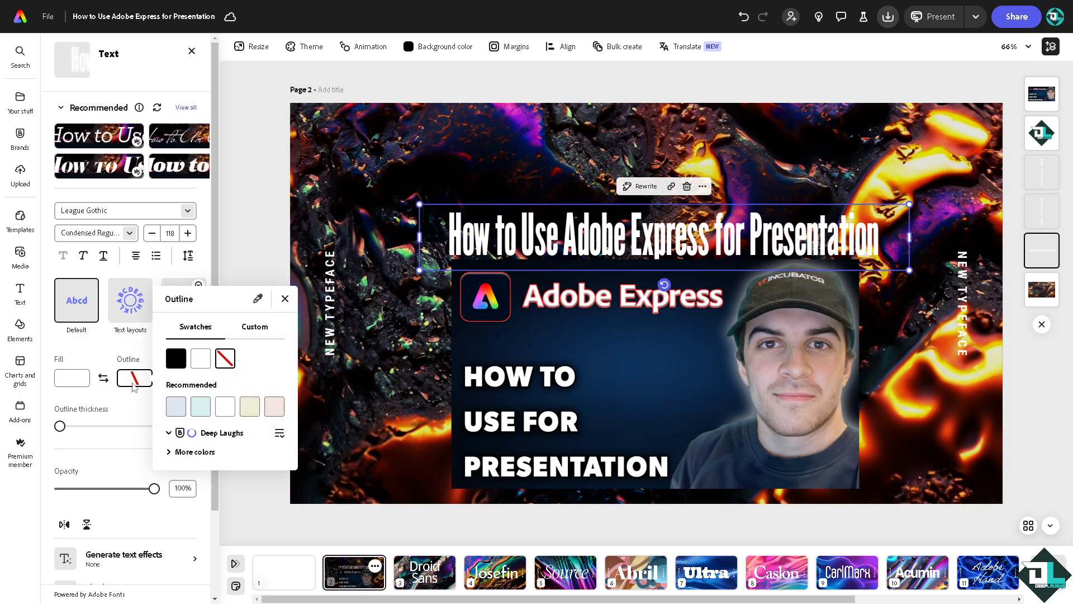
{"action": "left_click", "coordinate": [176, 346]}
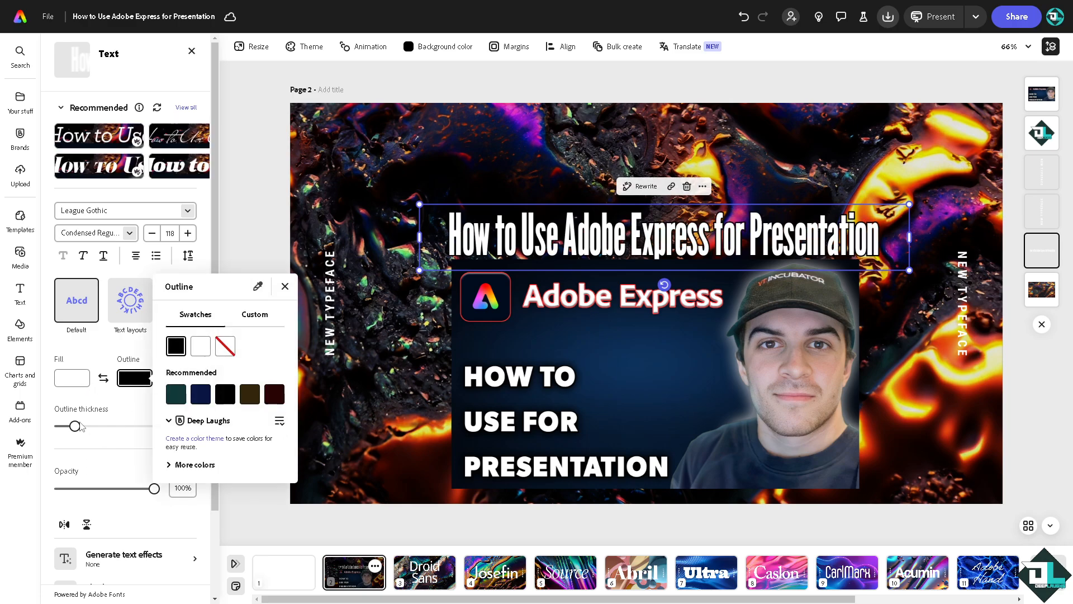
{"action": "left_click", "coordinate": [147, 430]}
{"action": "left_click_drag", "start_coordinate": [74, 426], "coordinate": [117, 429]}
Raise the thumbnail higher beneath the title, undoing an accidental background-image move
{"action": "left_click", "coordinate": [385, 297]}
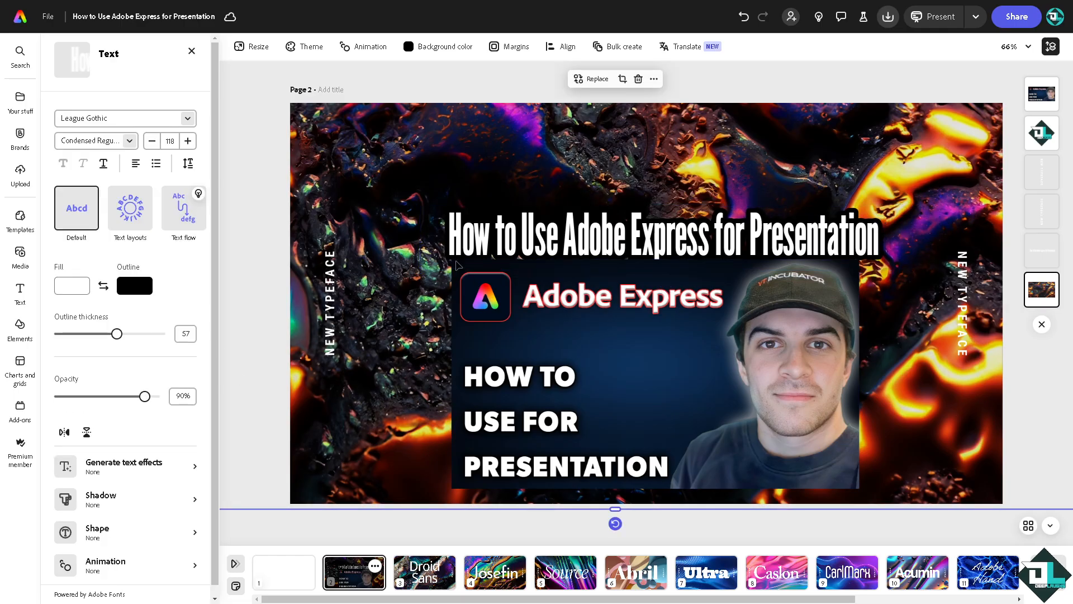
{"action": "left_click_drag", "start_coordinate": [558, 235], "coordinate": [569, 175]}
{"action": "key", "text": "ctrl+z"}
{"action": "left_click", "coordinate": [581, 240]}
{"action": "left_click_drag", "start_coordinate": [584, 305], "coordinate": [583, 250]}
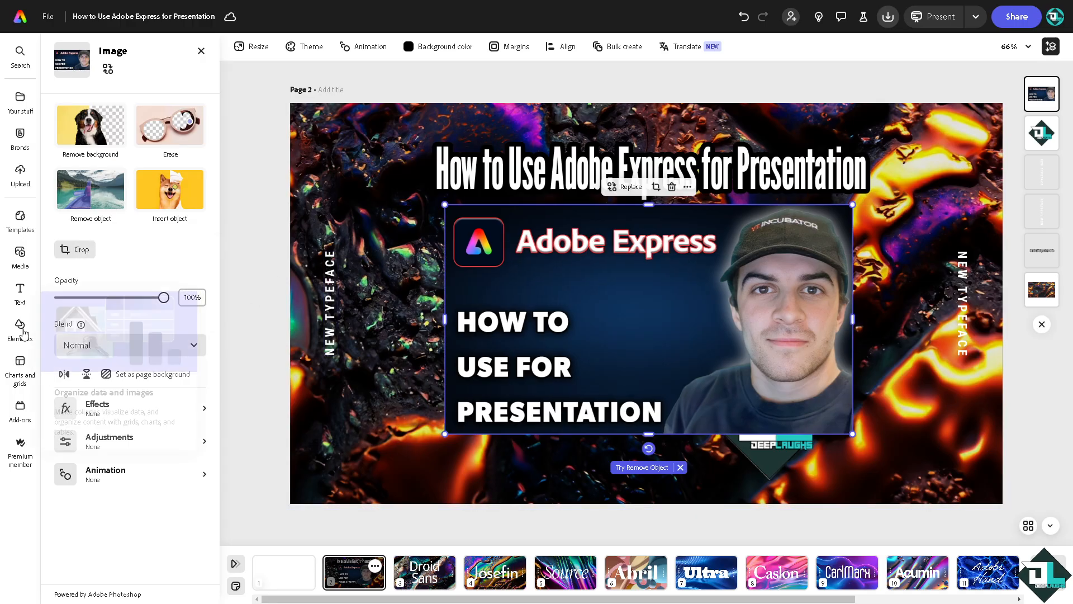
Open Media's Videos, view all recently used videos and add the glowing atom clip
{"action": "left_click", "coordinate": [20, 254]}
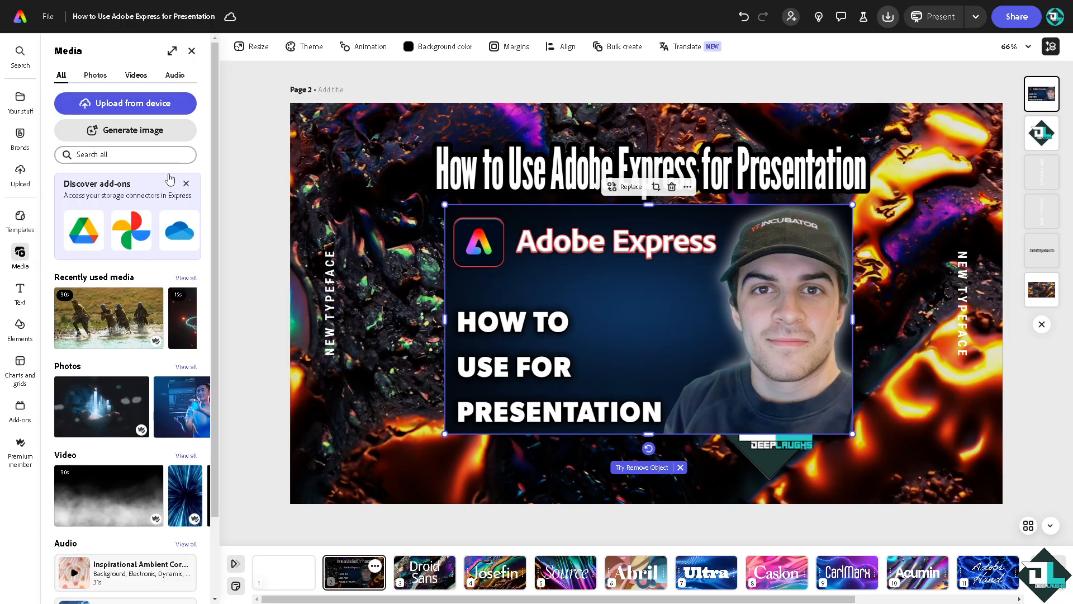
{"action": "left_click", "coordinate": [136, 75]}
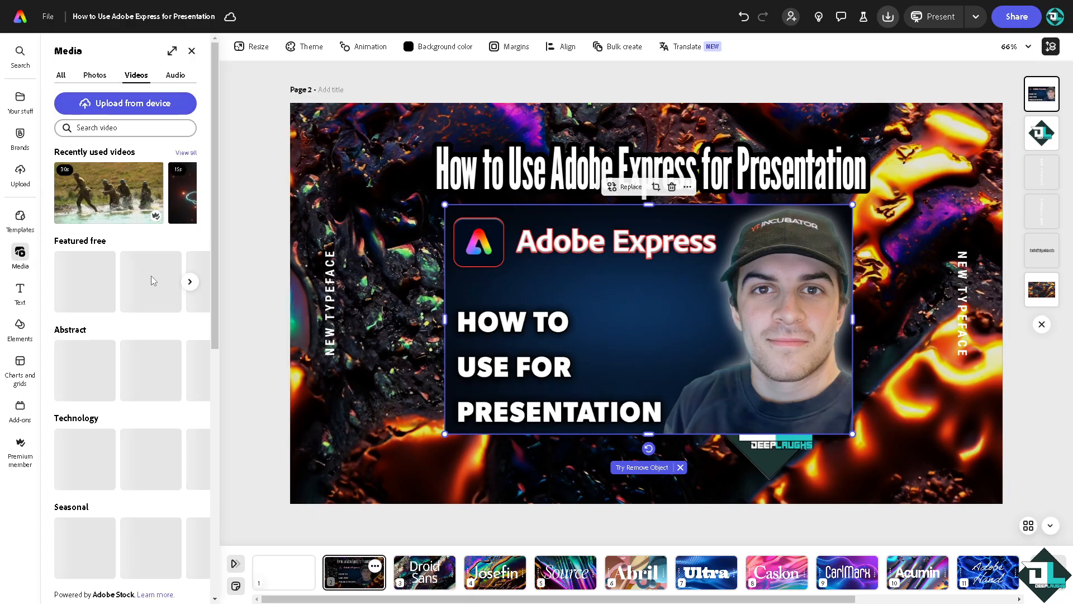
{"action": "left_click", "coordinate": [186, 153]}
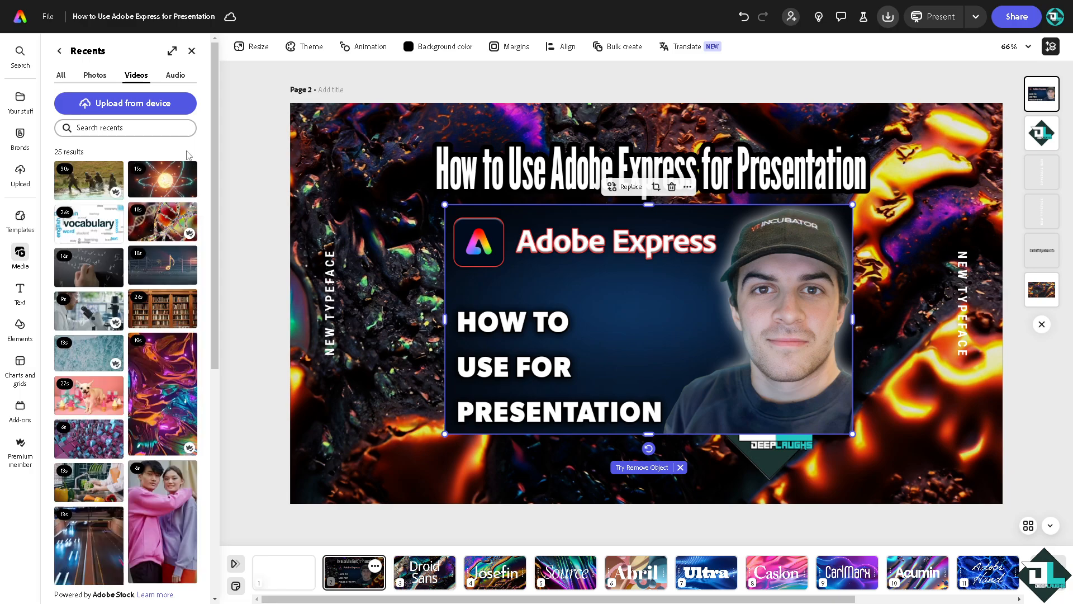
{"action": "left_click", "coordinate": [175, 188]}
Stretch the 15s atom video to fill the page and send it to the back
{"action": "left_click_drag", "start_coordinate": [481, 204], "coordinate": [1008, 481]}
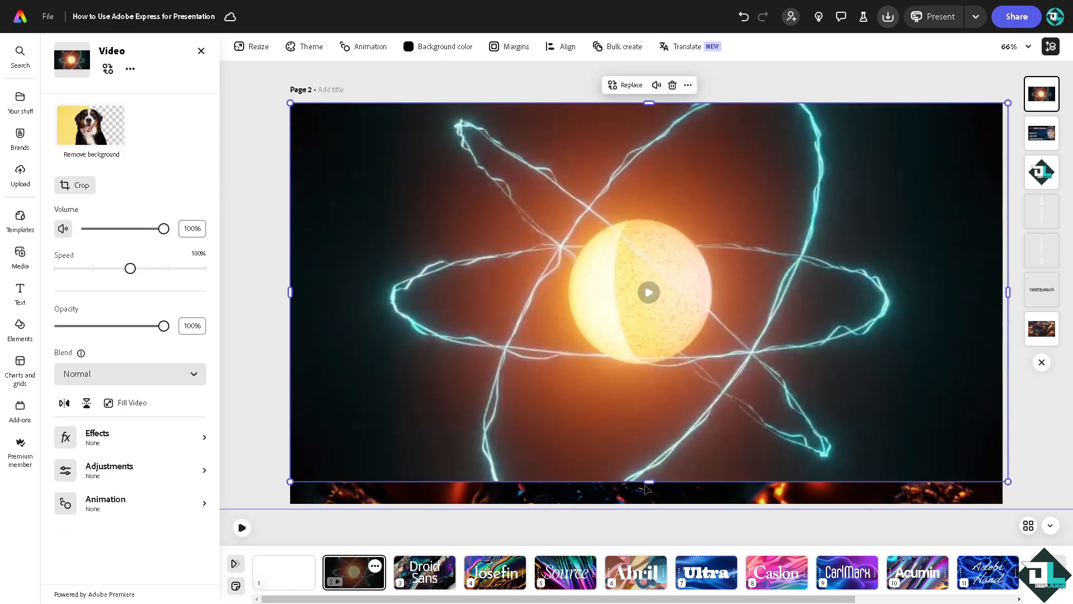
{"action": "left_click_drag", "start_coordinate": [649, 481], "coordinate": [649, 511]}
{"action": "right_click", "coordinate": [544, 236]}
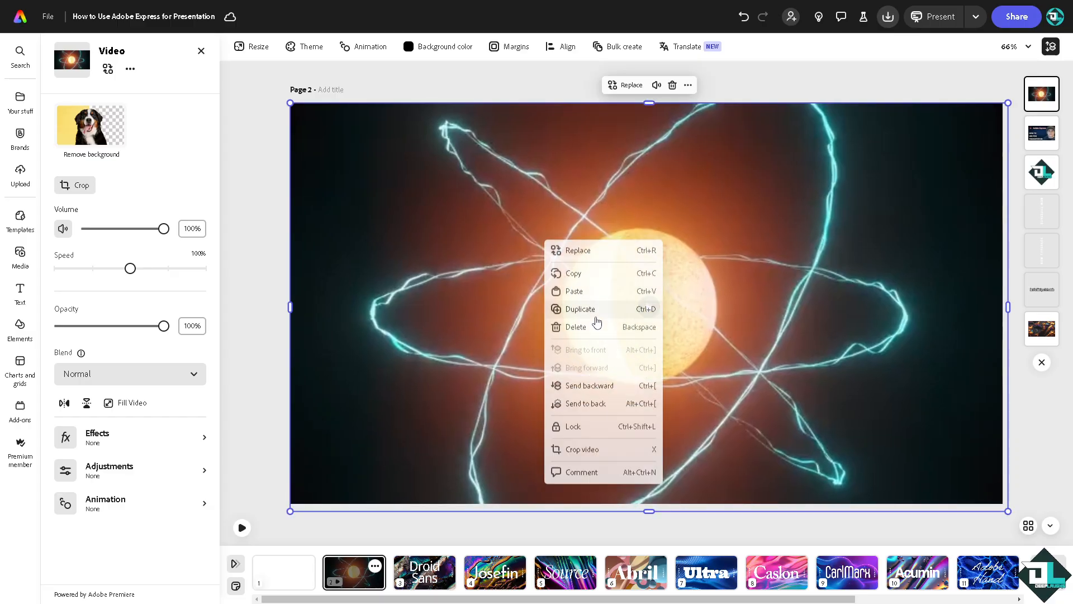
{"action": "left_click", "coordinate": [607, 380]}
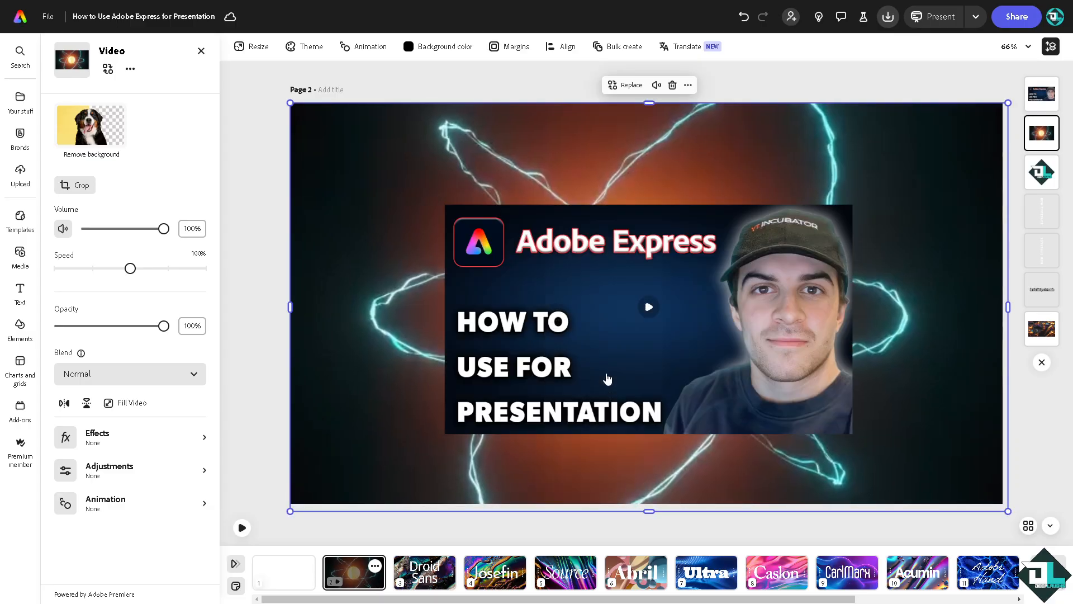
{"action": "right_click", "coordinate": [463, 179]}
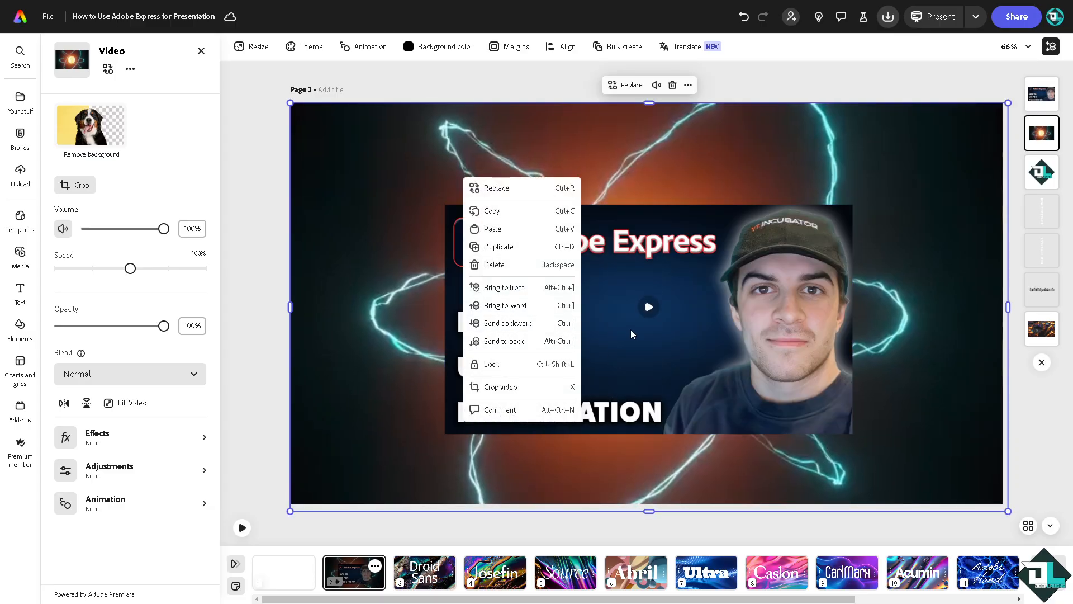
{"action": "left_click", "coordinate": [570, 324]}
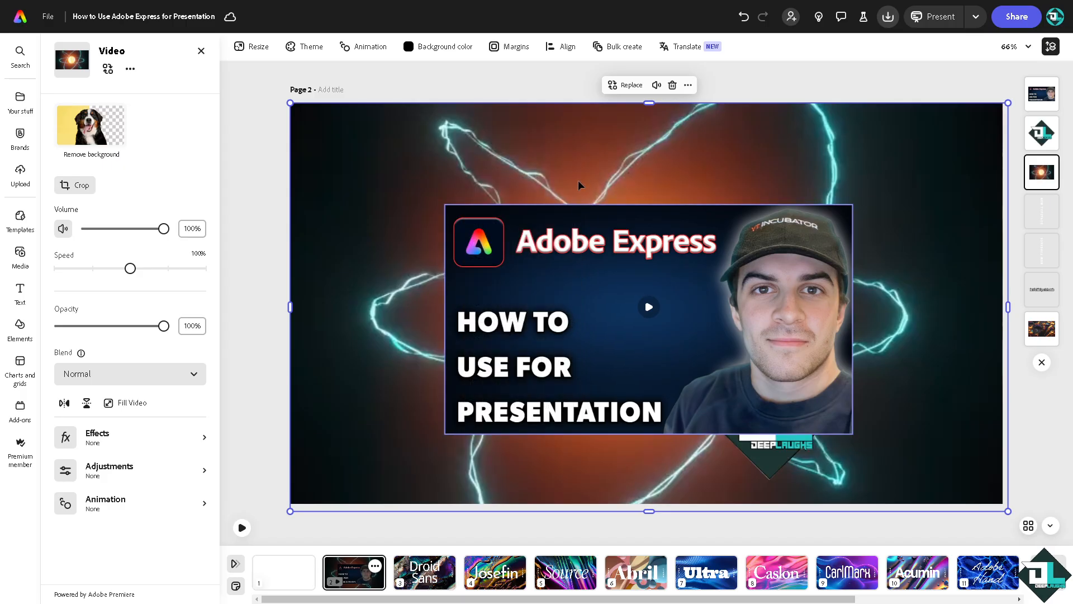
{"action": "right_click", "coordinate": [580, 140]}
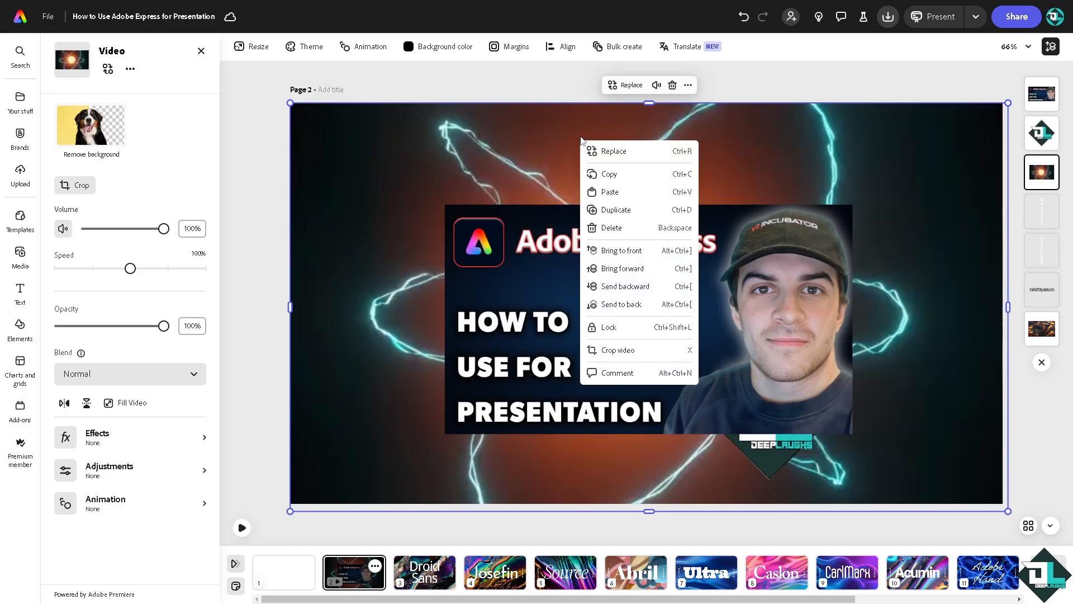
{"action": "left_click", "coordinate": [645, 304]}
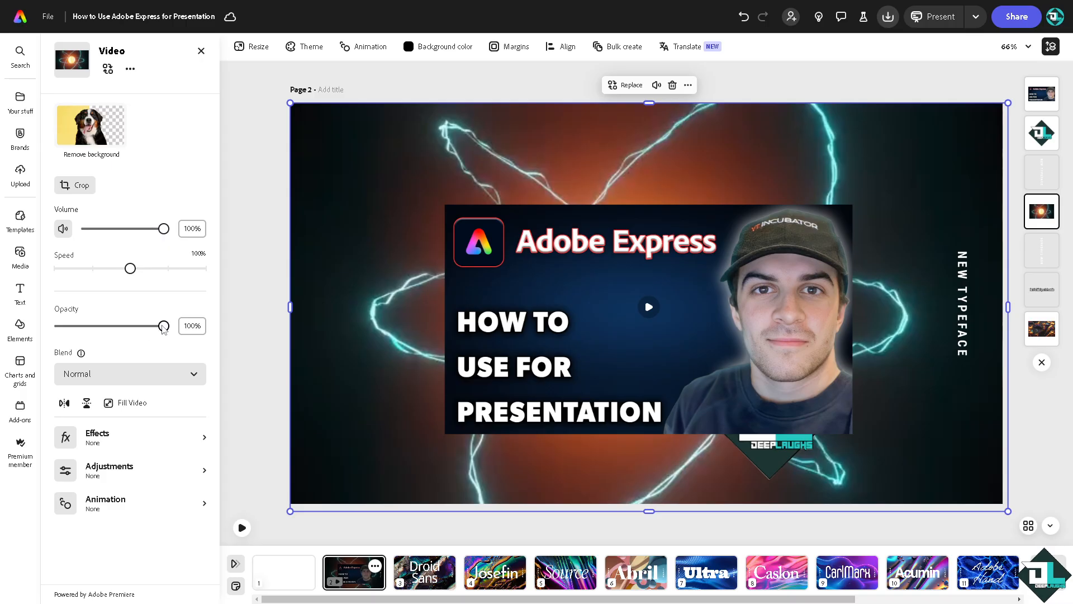
Trial lower opacities on the video and move it behind the large title
{"action": "left_click_drag", "start_coordinate": [163, 325], "coordinate": [264, 328]}
{"action": "left_click_drag", "start_coordinate": [187, 327], "coordinate": [232, 323]}
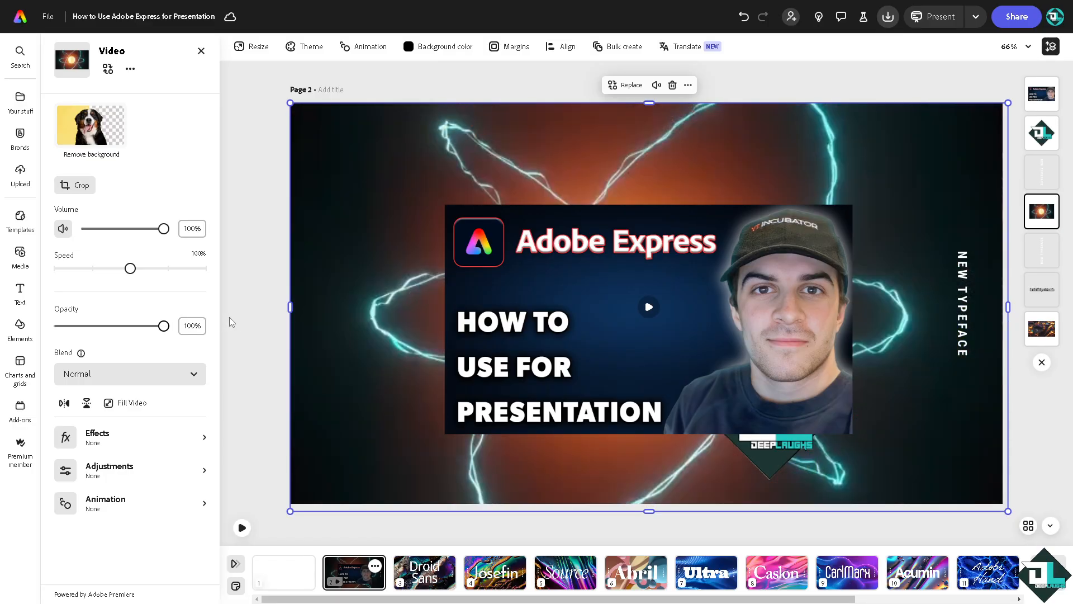
{"action": "right_click", "coordinate": [408, 264]}
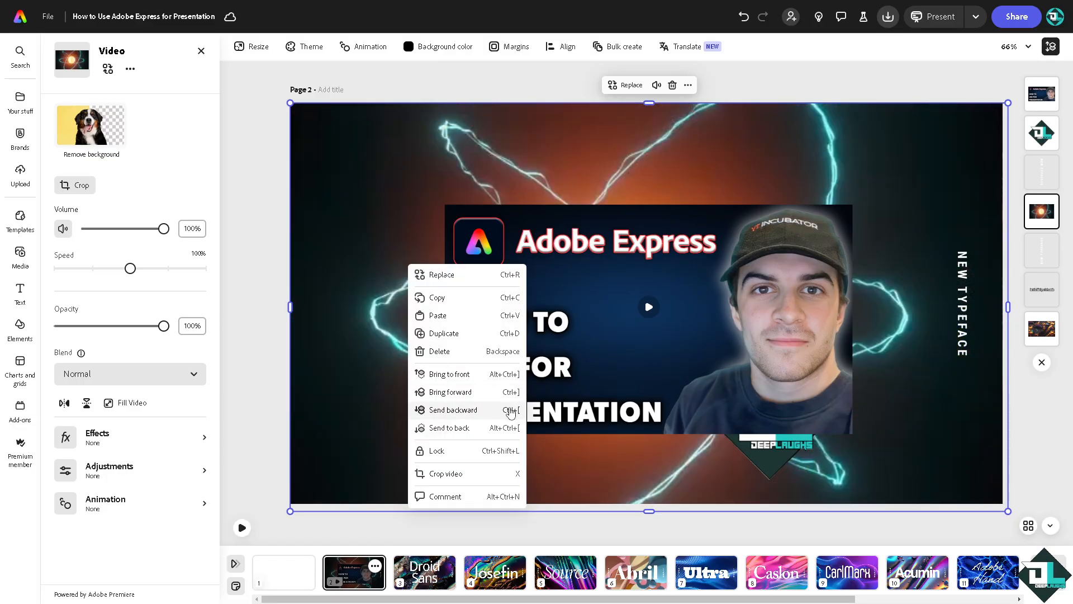
{"action": "left_click", "coordinate": [507, 414]}
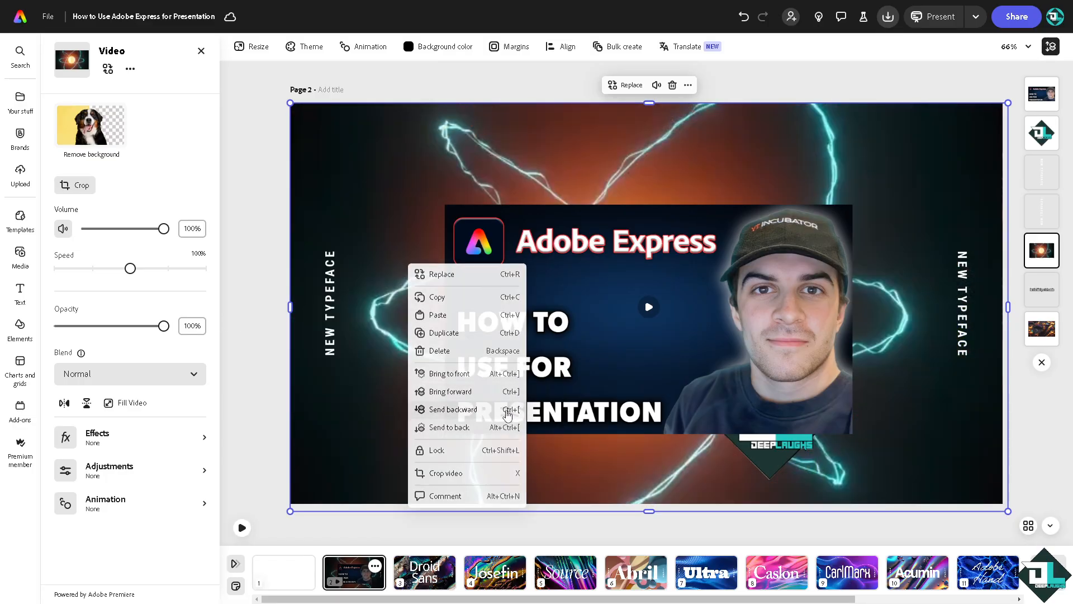
{"action": "right_click", "coordinate": [508, 425]}
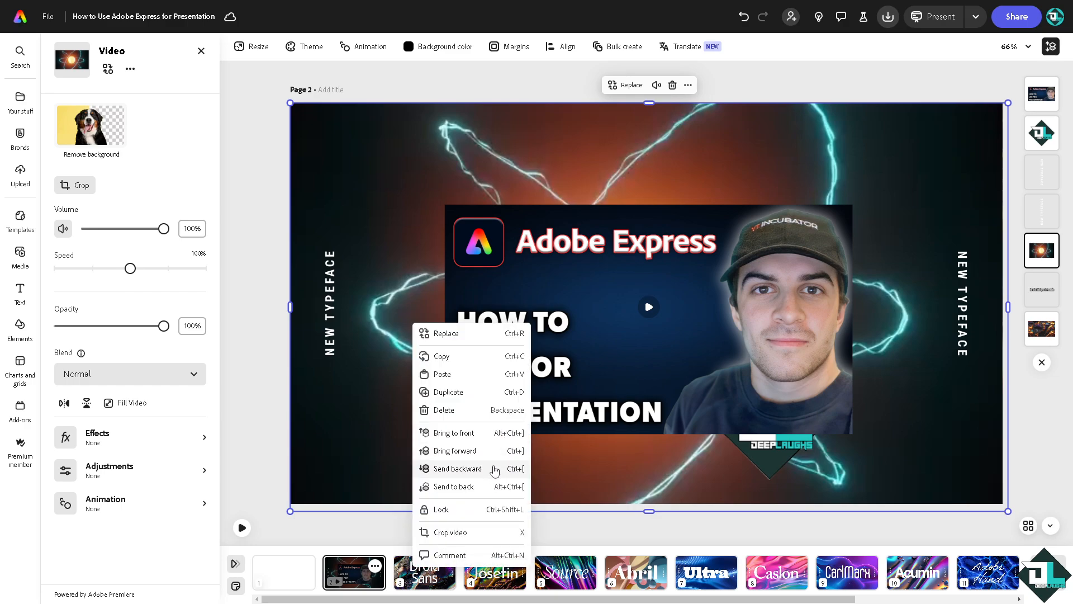
{"action": "left_click", "coordinate": [495, 468]}
Set the atom video to about 64% opacity, move the logo bottom-right, and play it
{"action": "left_click_drag", "start_coordinate": [163, 330], "coordinate": [129, 334]}
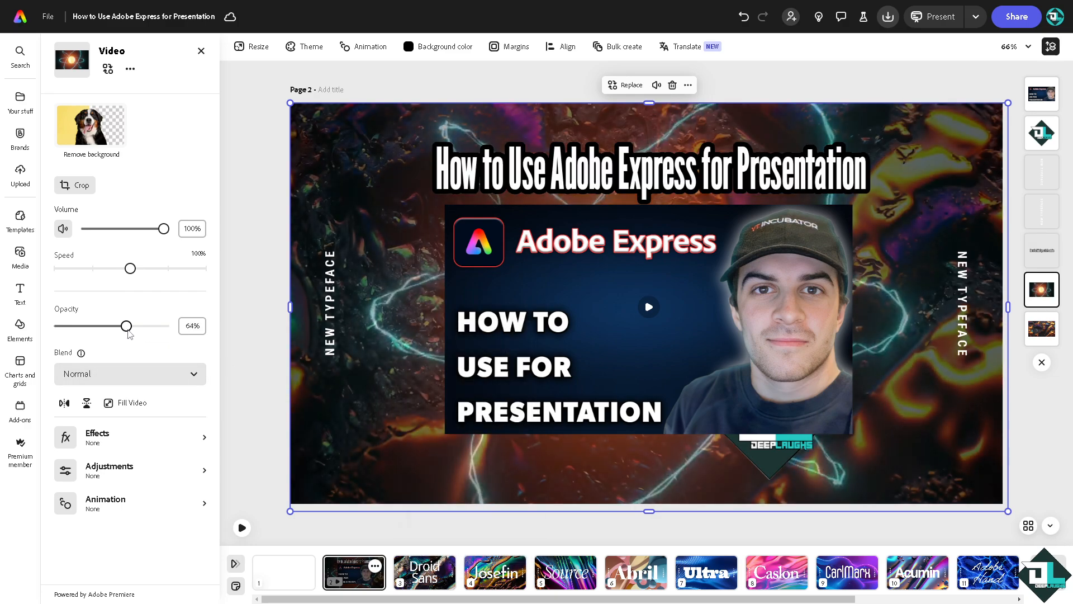
{"action": "left_click", "coordinate": [787, 451]}
{"action": "left_click_drag", "start_coordinate": [782, 448], "coordinate": [955, 455]}
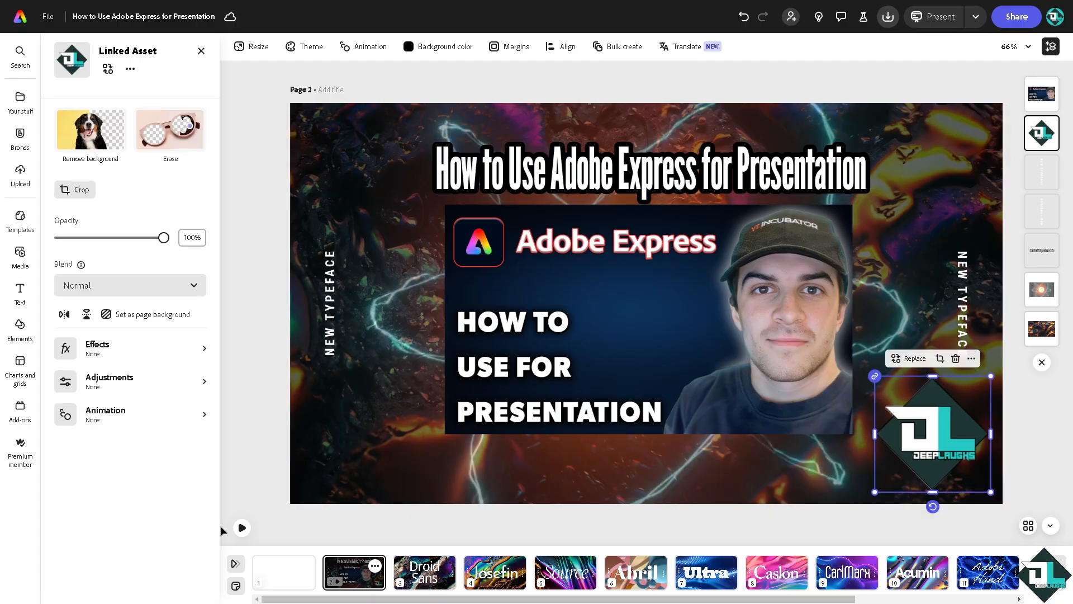
{"action": "left_click", "coordinate": [242, 528]}
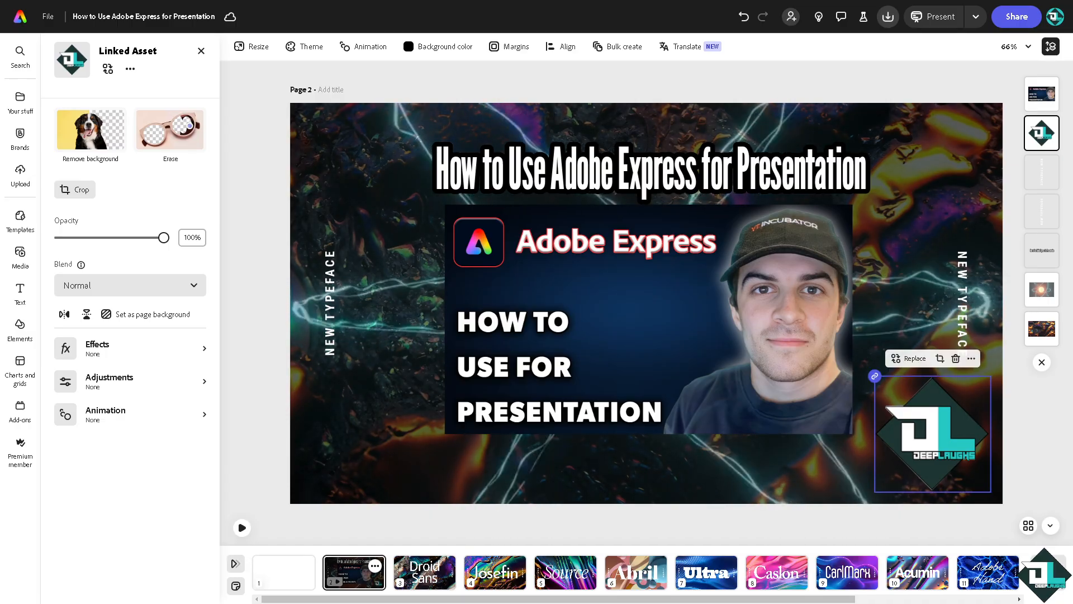
Set Content Playback to Click, then present the slideshow from the first page
{"action": "left_click", "coordinate": [976, 22]}
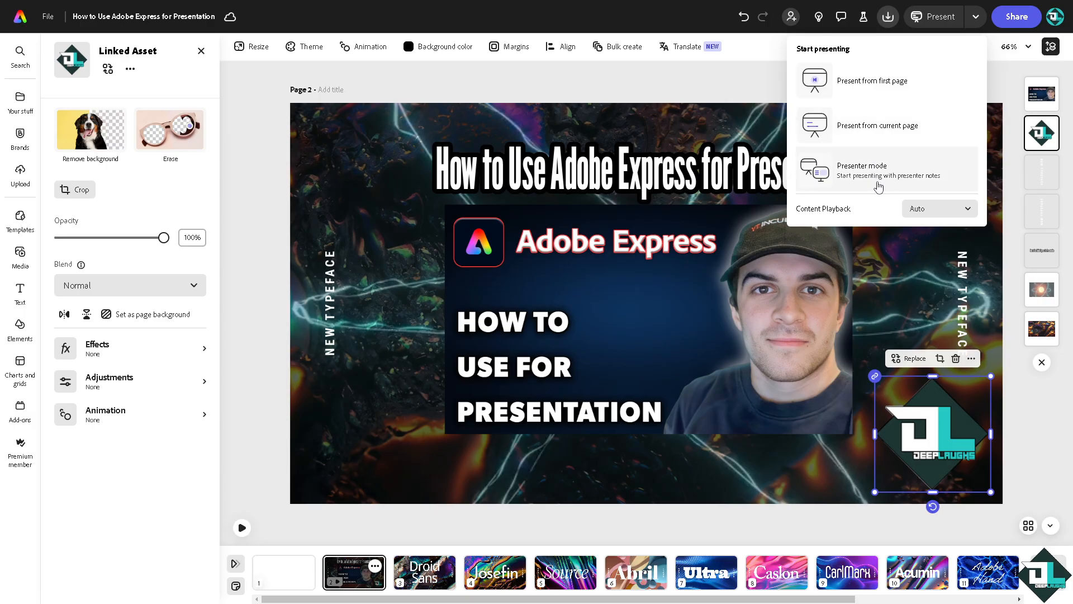
{"action": "left_click", "coordinate": [969, 212]}
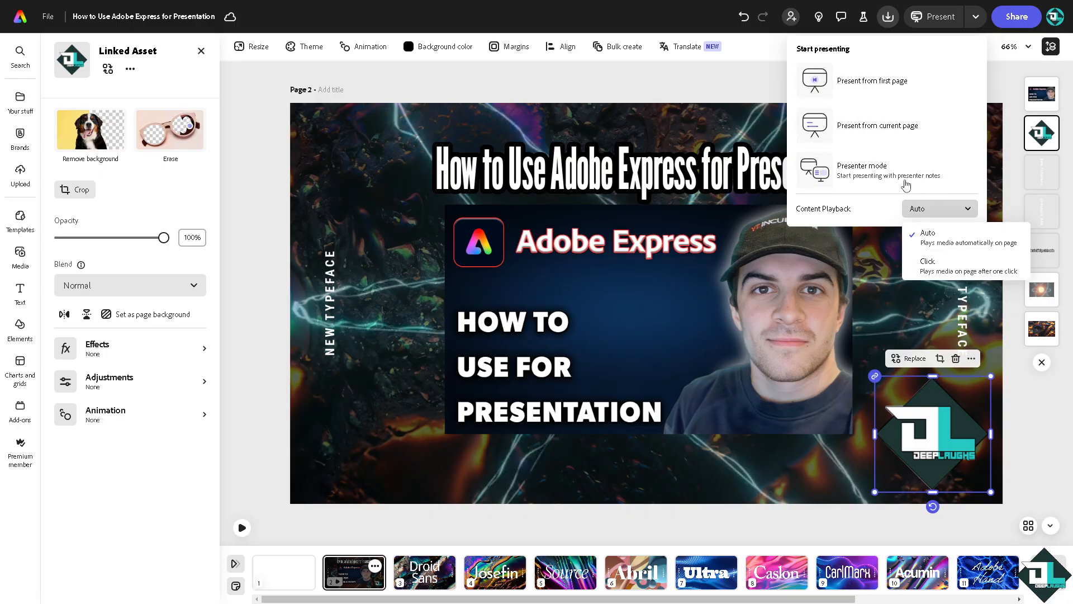
{"action": "left_click", "coordinate": [942, 267]}
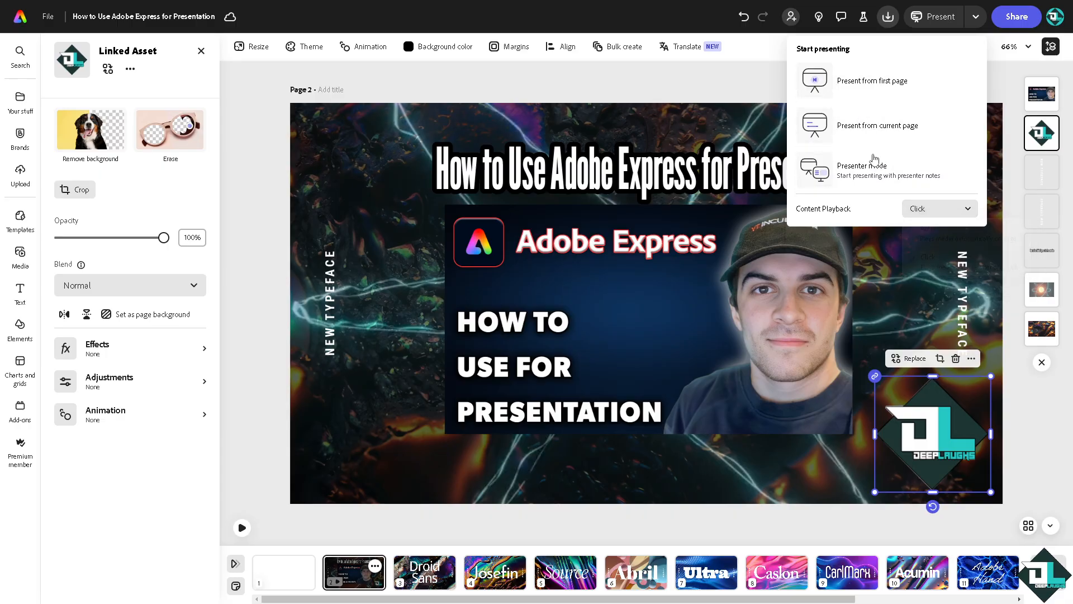
{"action": "left_click", "coordinate": [836, 86]}
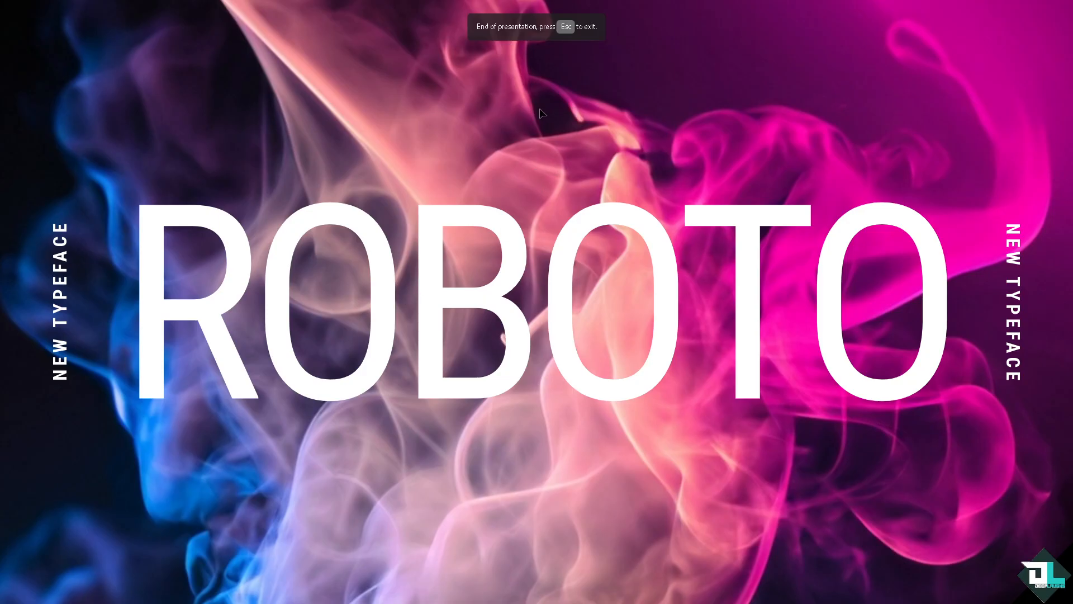
Exit the slideshow, close the Recents panel, select page 2, and open the feedback menu
{"action": "key", "text": "Escape"}
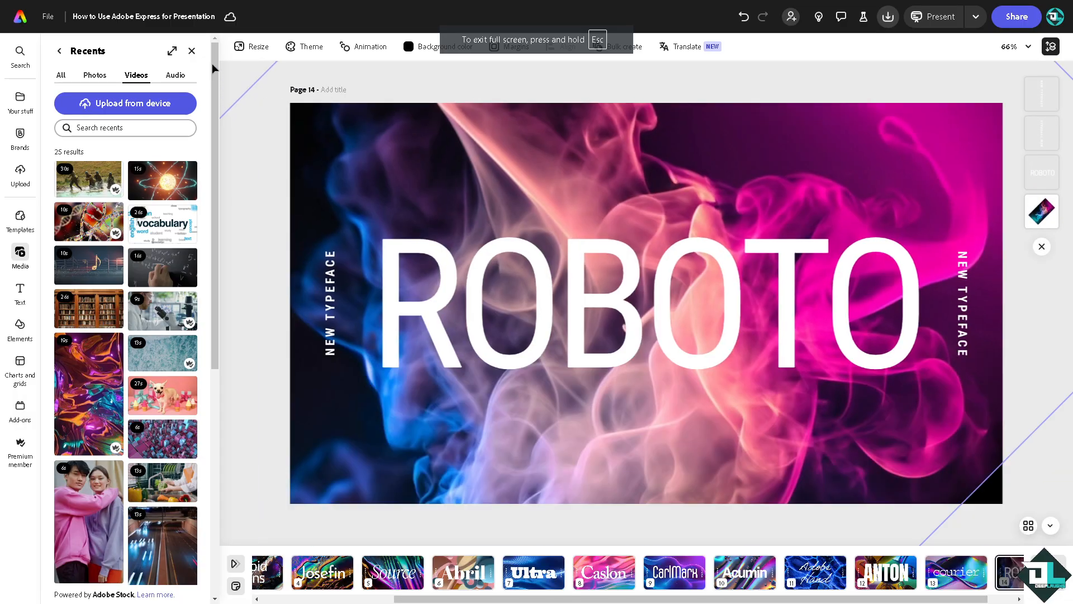
{"action": "left_click", "coordinate": [191, 51]}
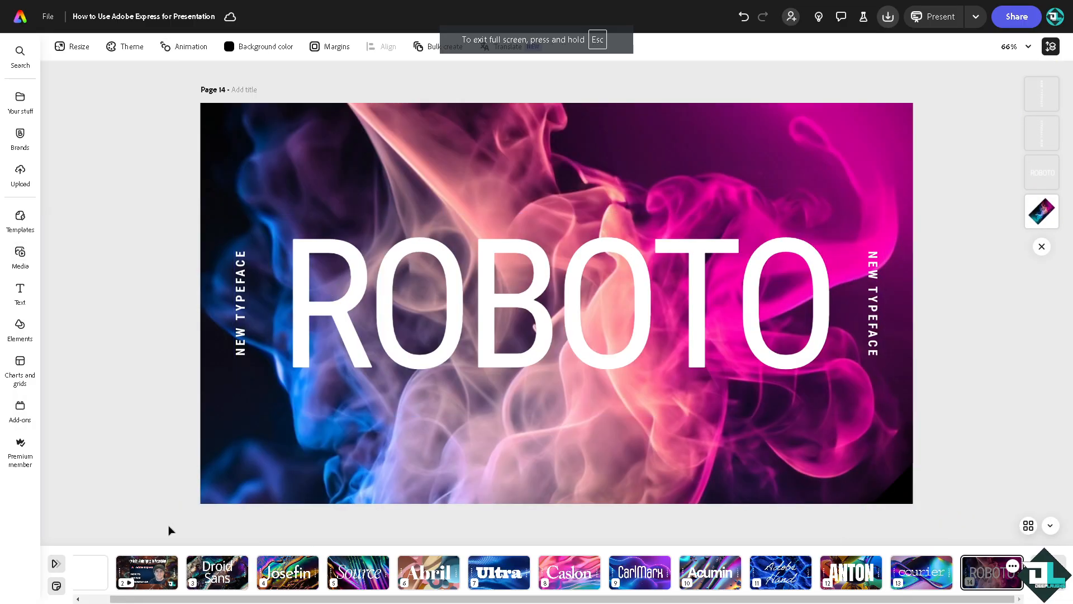
{"action": "left_click", "coordinate": [143, 584]}
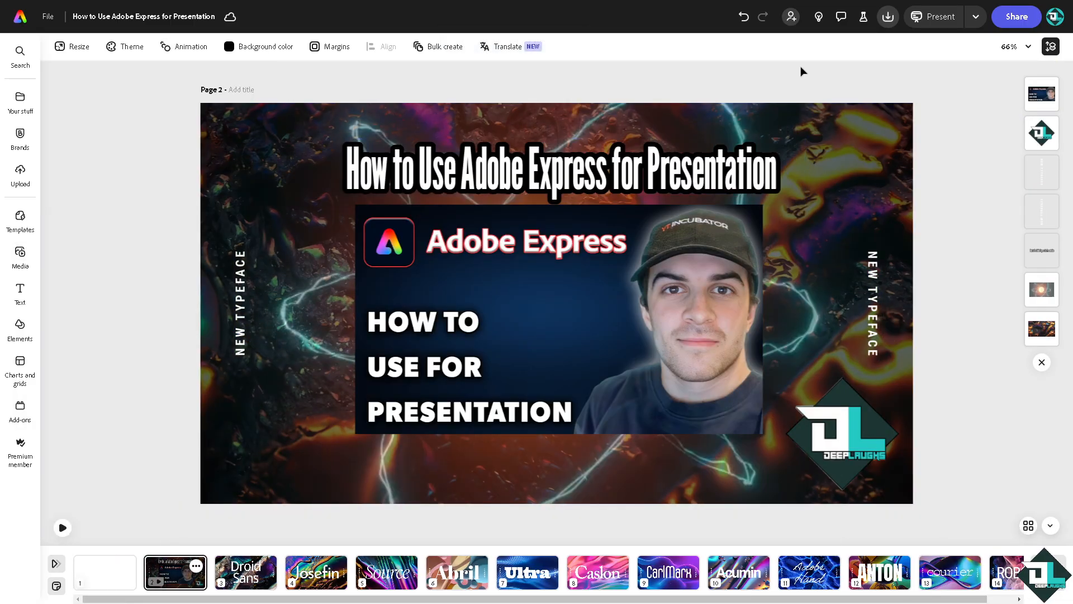
{"action": "left_click", "coordinate": [864, 22]}
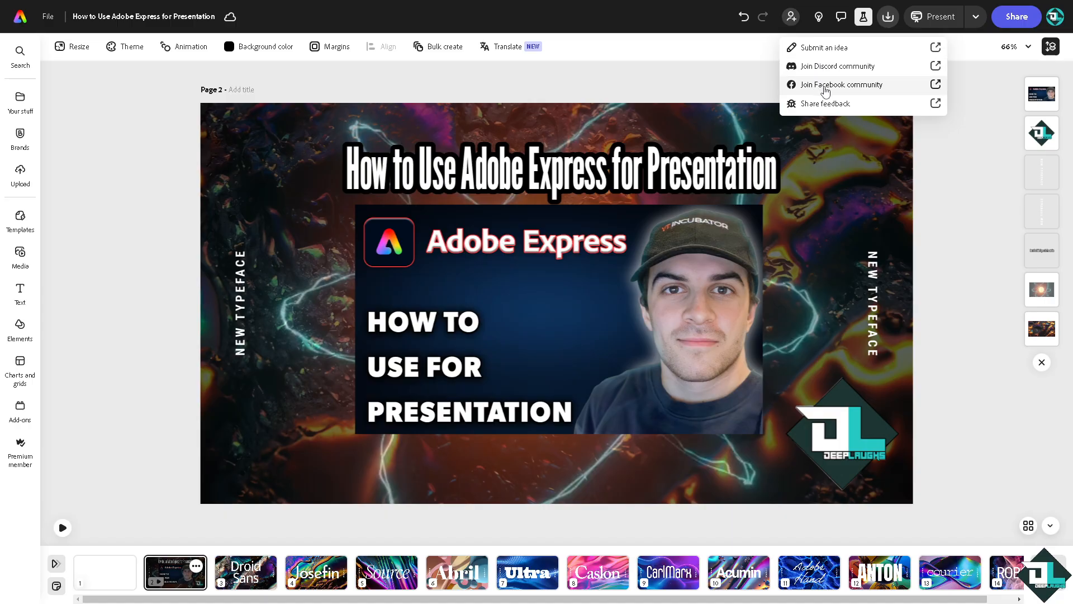
{"action": "left_click", "coordinate": [977, 16]}
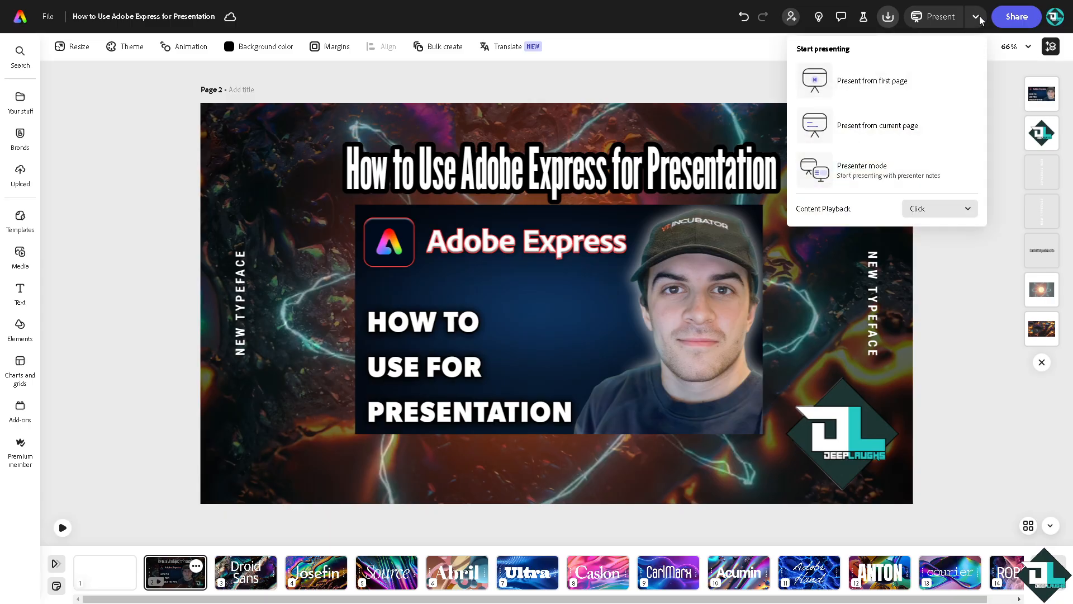
{"action": "left_click", "coordinate": [885, 180]}
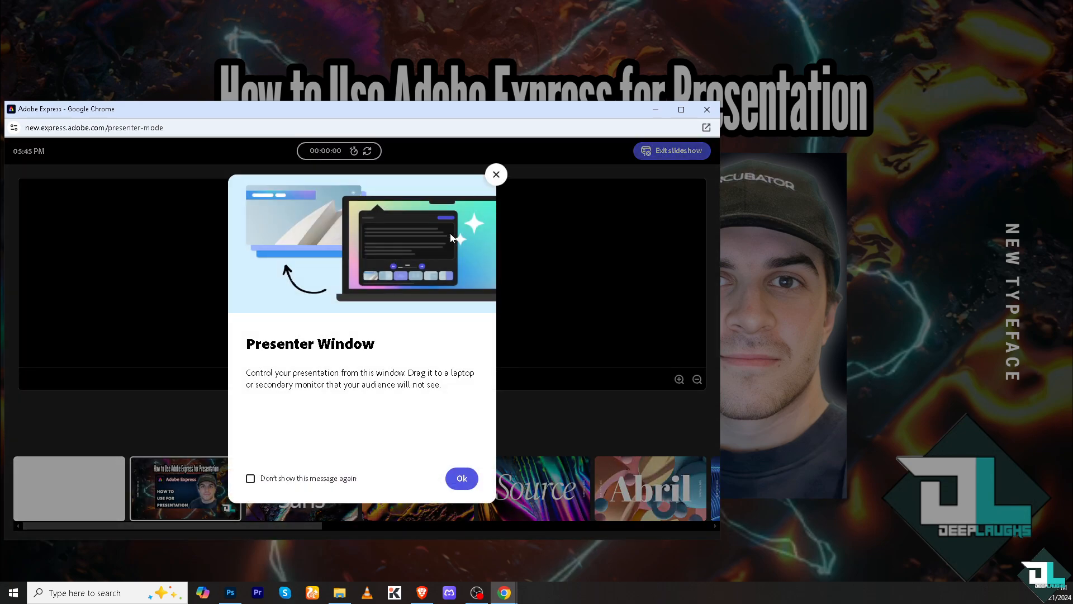
{"action": "left_click", "coordinate": [682, 109]}
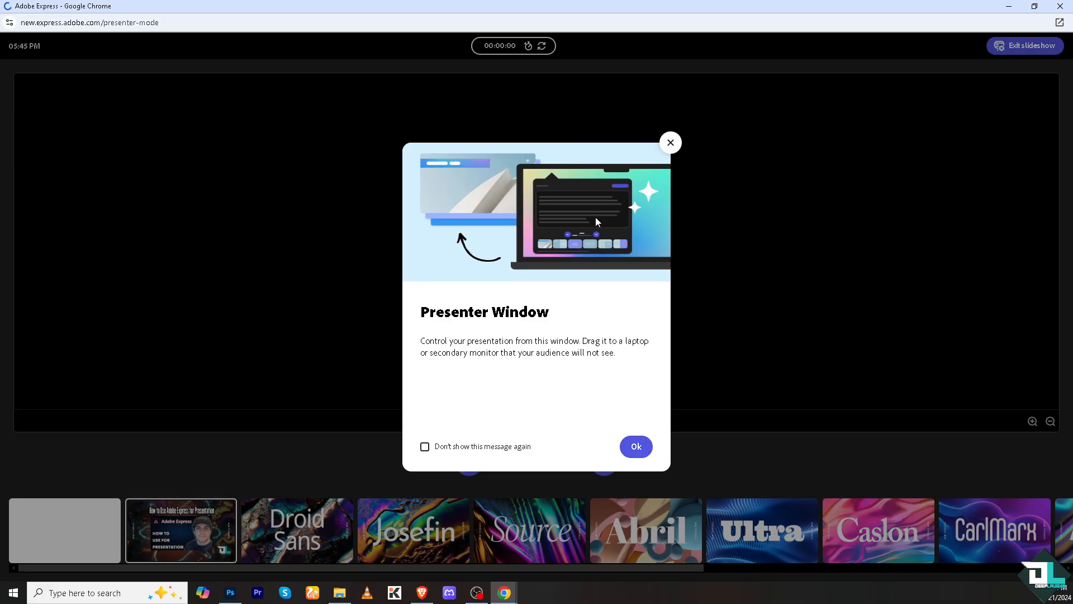
{"action": "left_click", "coordinate": [675, 145]}
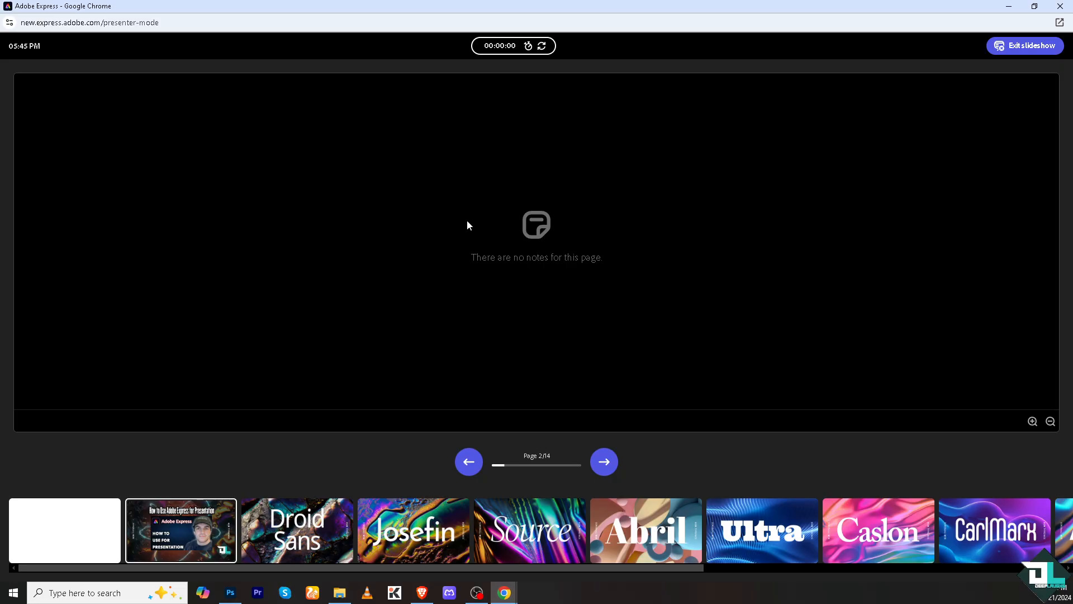
{"action": "left_click", "coordinate": [1032, 53]}
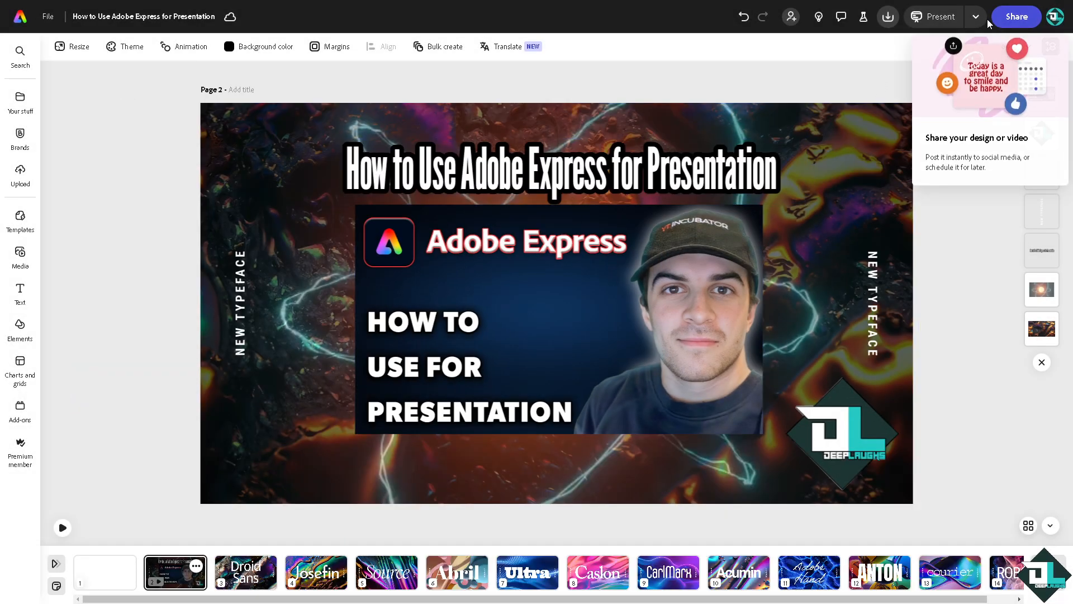
{"action": "left_click", "coordinate": [888, 17]}
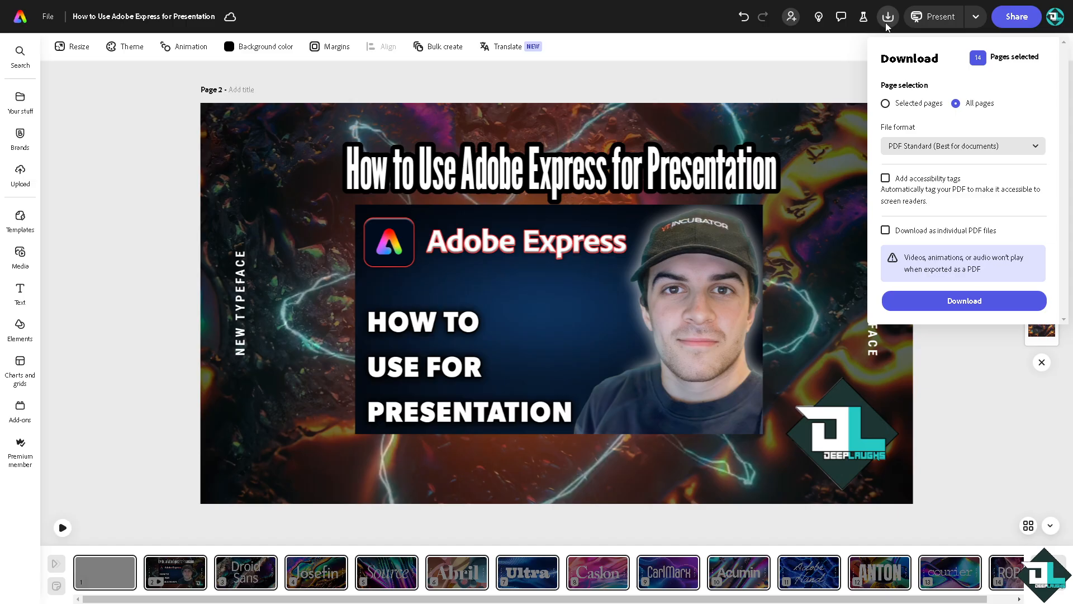
{"action": "left_click", "coordinate": [954, 149]}
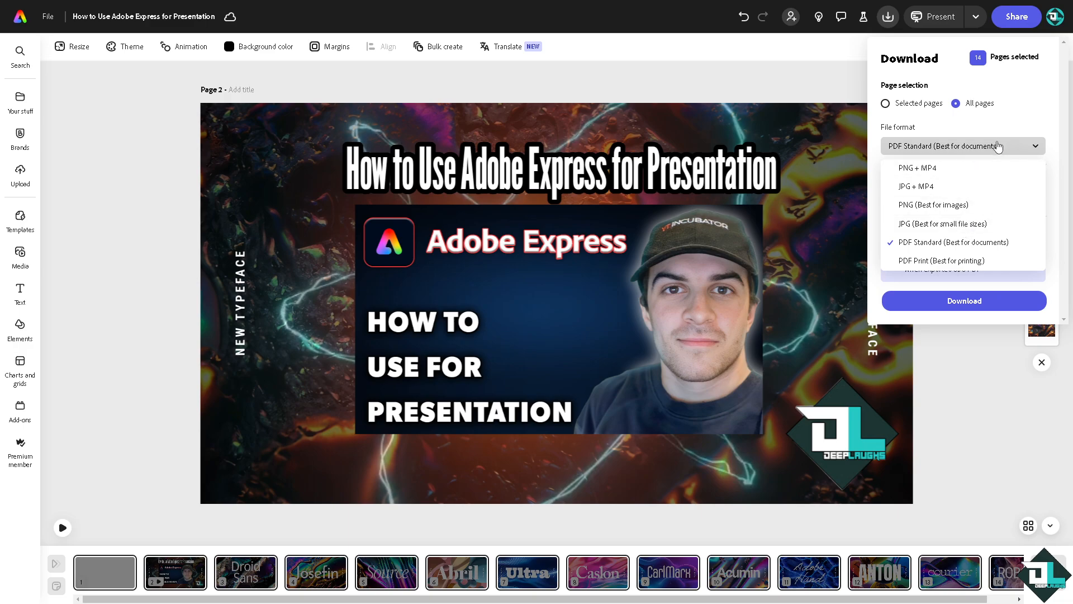
{"action": "left_click", "coordinate": [905, 106]}
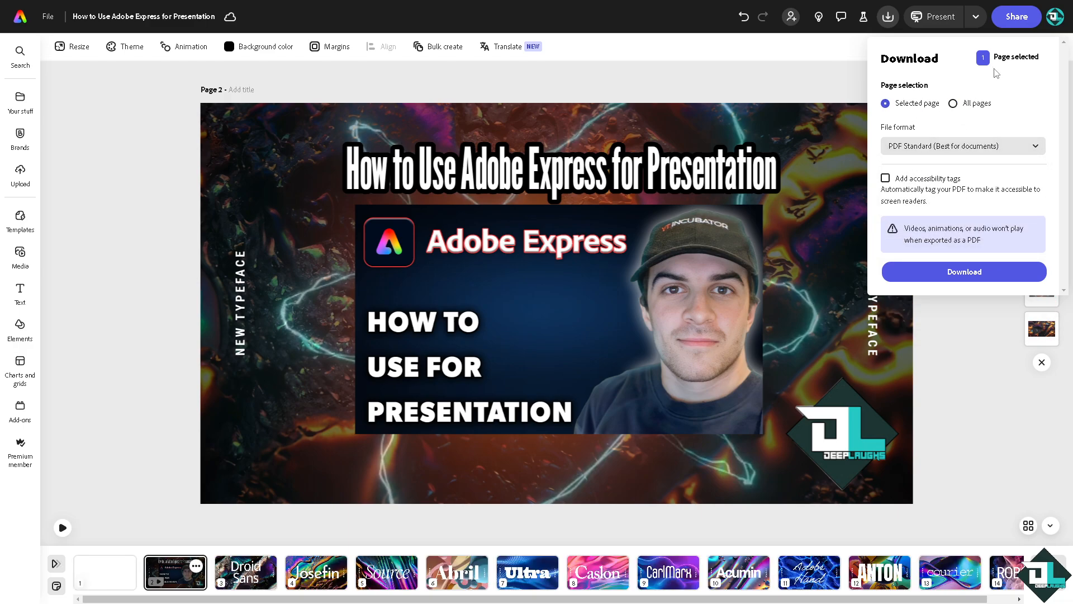
{"action": "left_click", "coordinate": [823, 51]}
Copy the design's share link and set its access to Anyone with the link
{"action": "left_click", "coordinate": [1016, 20]}
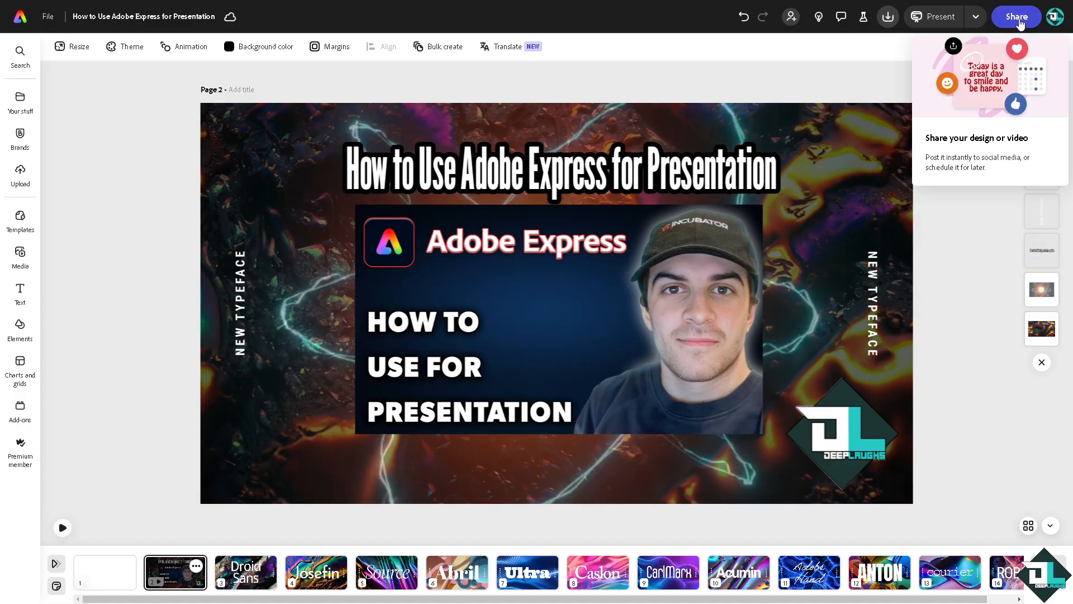
{"action": "left_click", "coordinate": [1018, 21]}
{"action": "left_click", "coordinate": [1017, 20]}
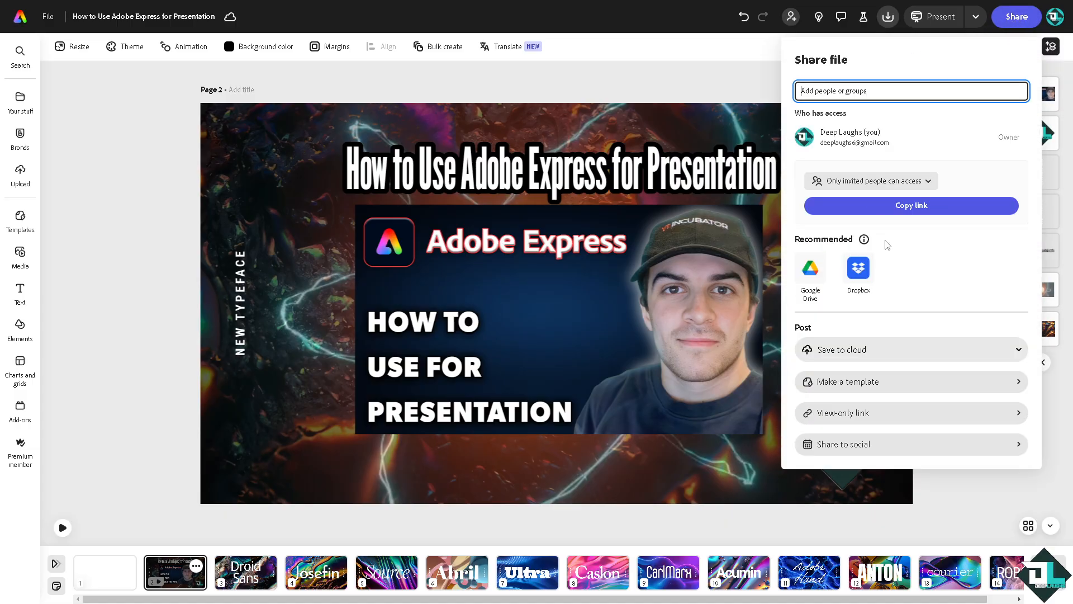
{"action": "left_click", "coordinate": [907, 211]}
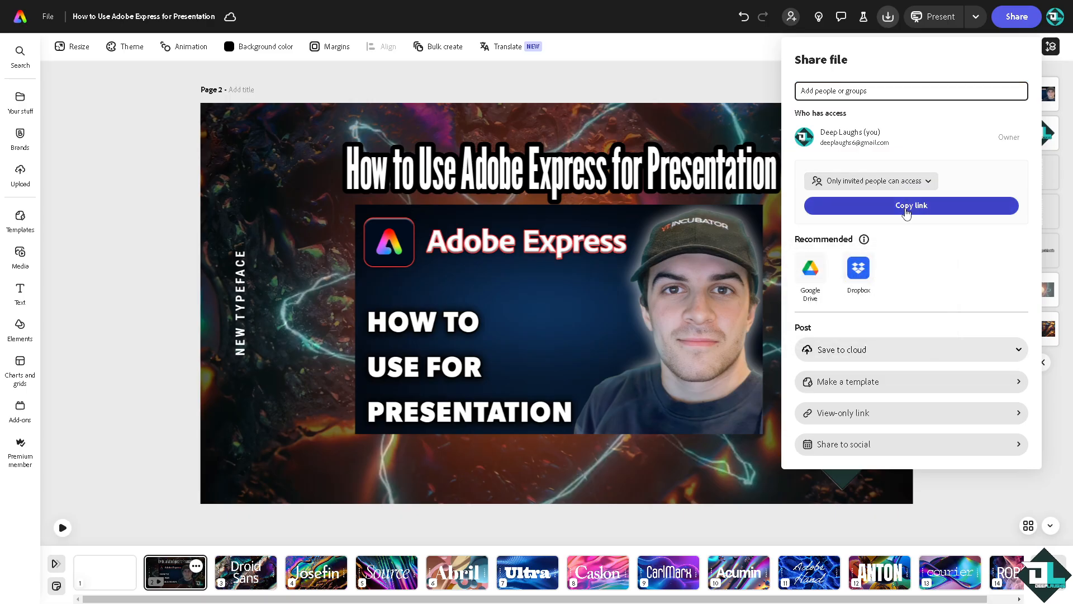
{"action": "left_click", "coordinate": [881, 181]}
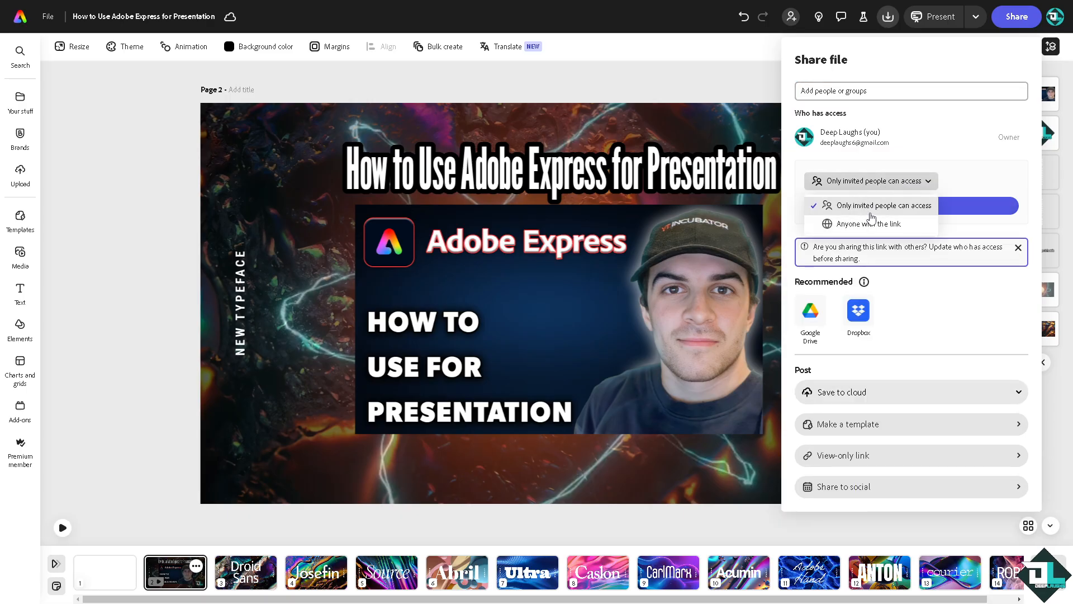
{"action": "left_click", "coordinate": [869, 224]}
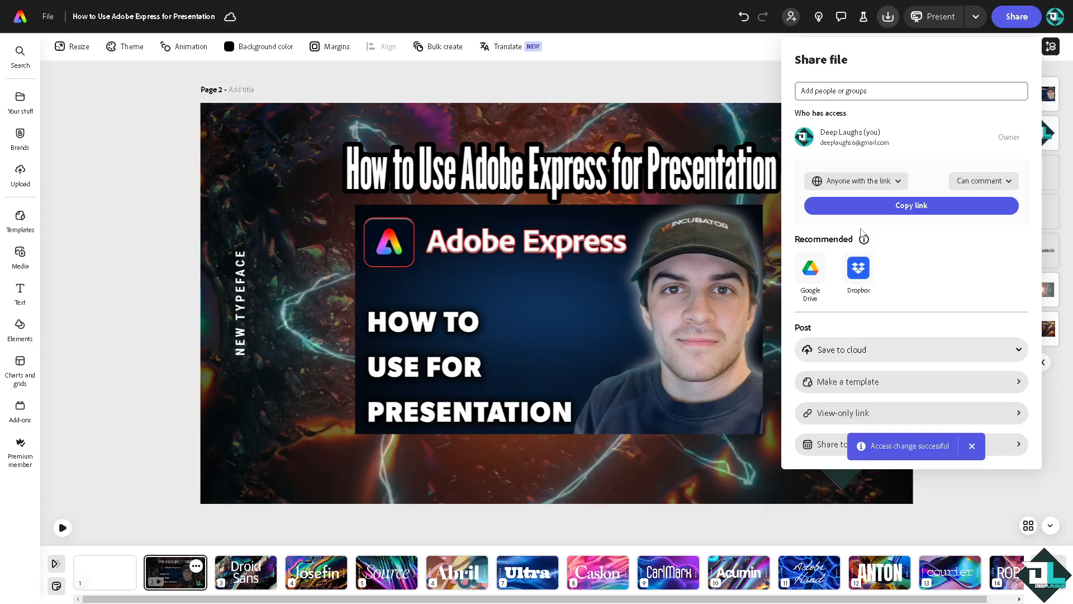
Give link viewers Can comment permission, expand Save to cloud, and close the sharing panel
{"action": "left_click", "coordinate": [982, 180]}
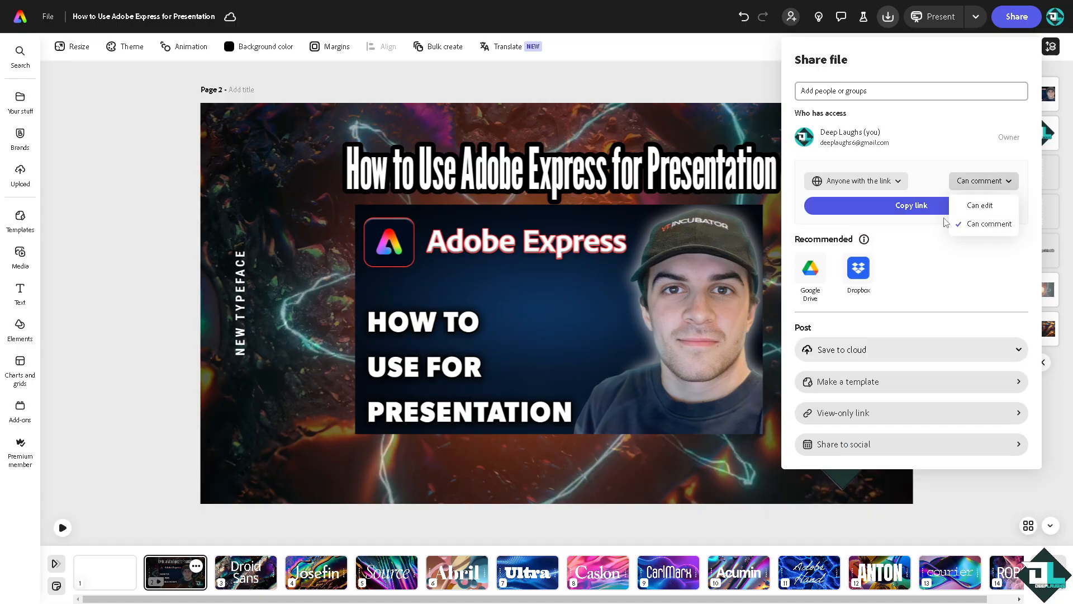
{"action": "left_click", "coordinate": [911, 259]}
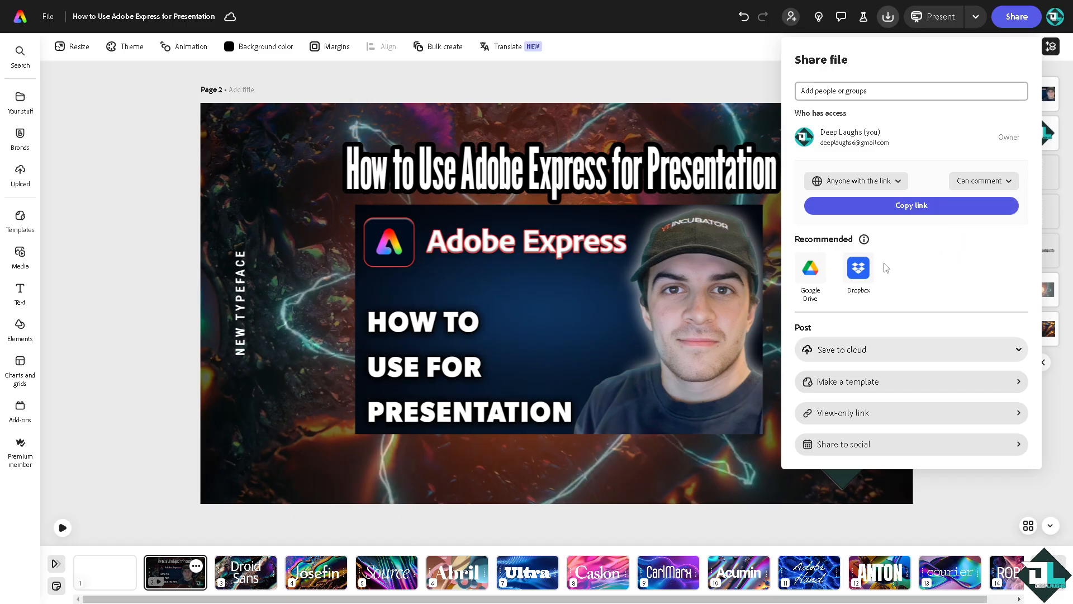
{"action": "left_click", "coordinate": [912, 356]}
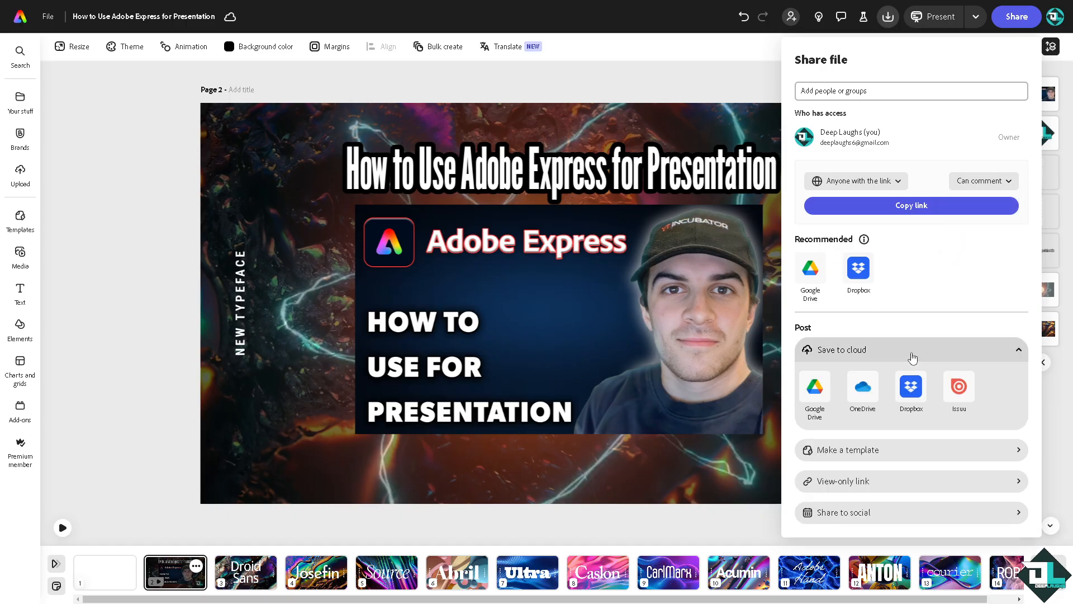
{"action": "left_click", "coordinate": [62, 528]}
{"action": "left_click", "coordinate": [62, 529]}
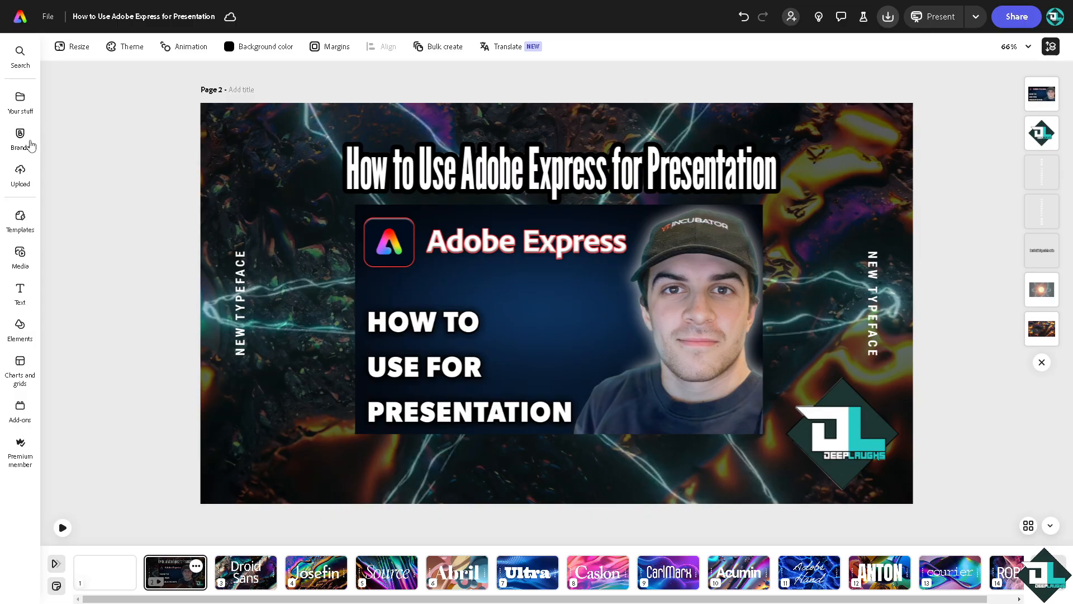
Preview the page 2 title slide's animation and show it in presentation view
{"action": "mouse_move", "coordinate": [23, 139]}
{"action": "left_click", "coordinate": [63, 527]}
{"action": "left_click", "coordinate": [933, 16]}
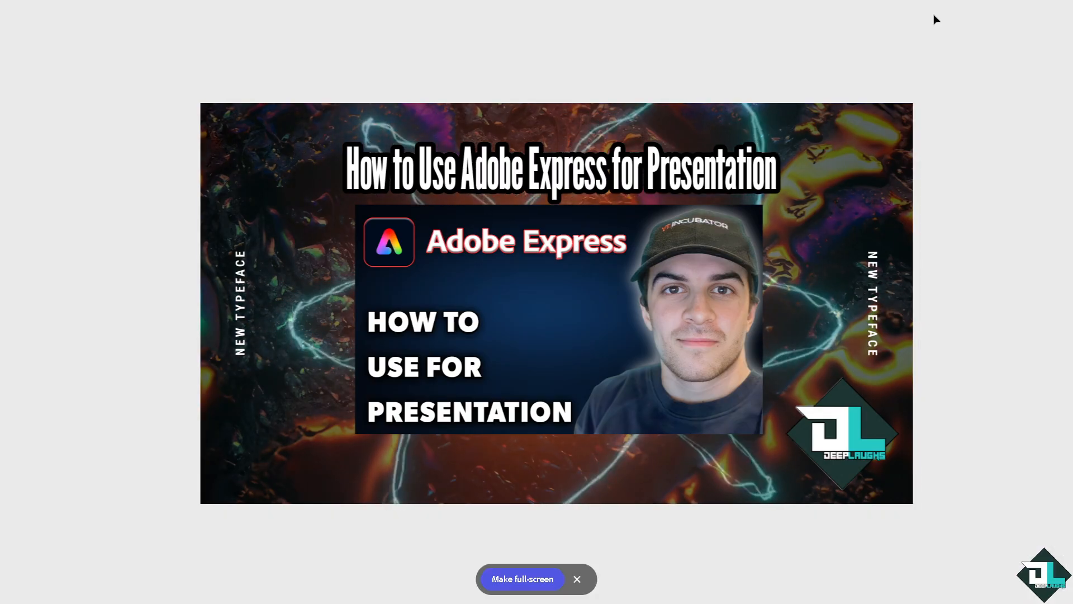